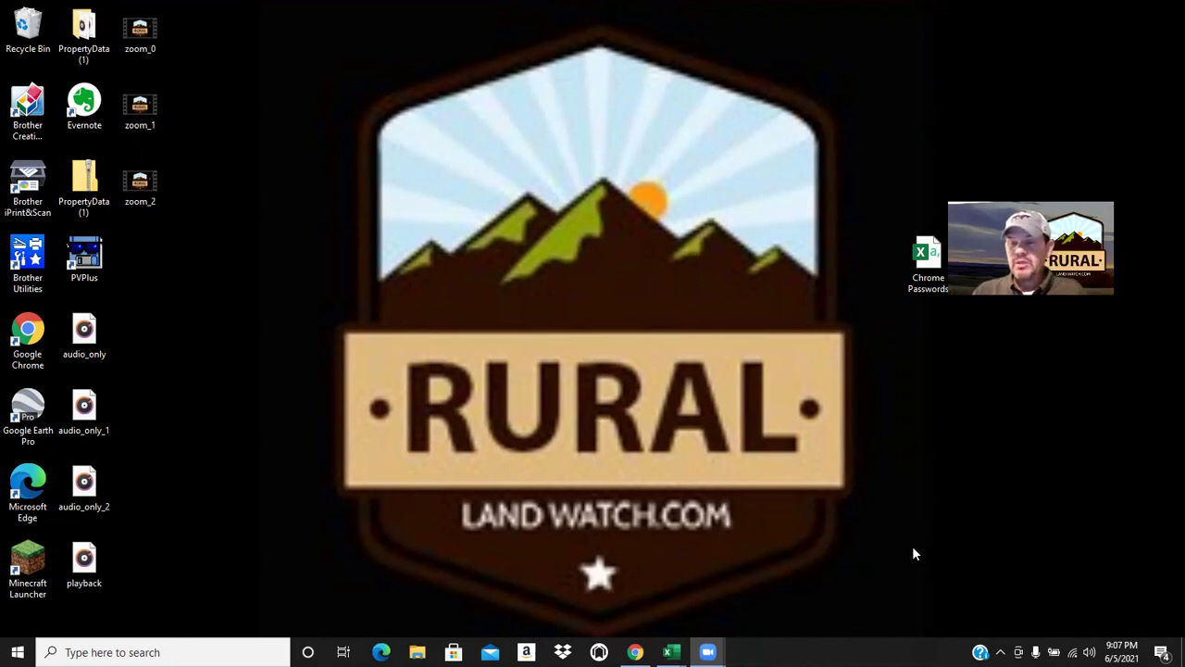
Open the Southern Oklahoma Pricing Module workbook in Excel and review the Murray County averages and listing columns
{"action": "mouse_move", "coordinate": [672, 652]}
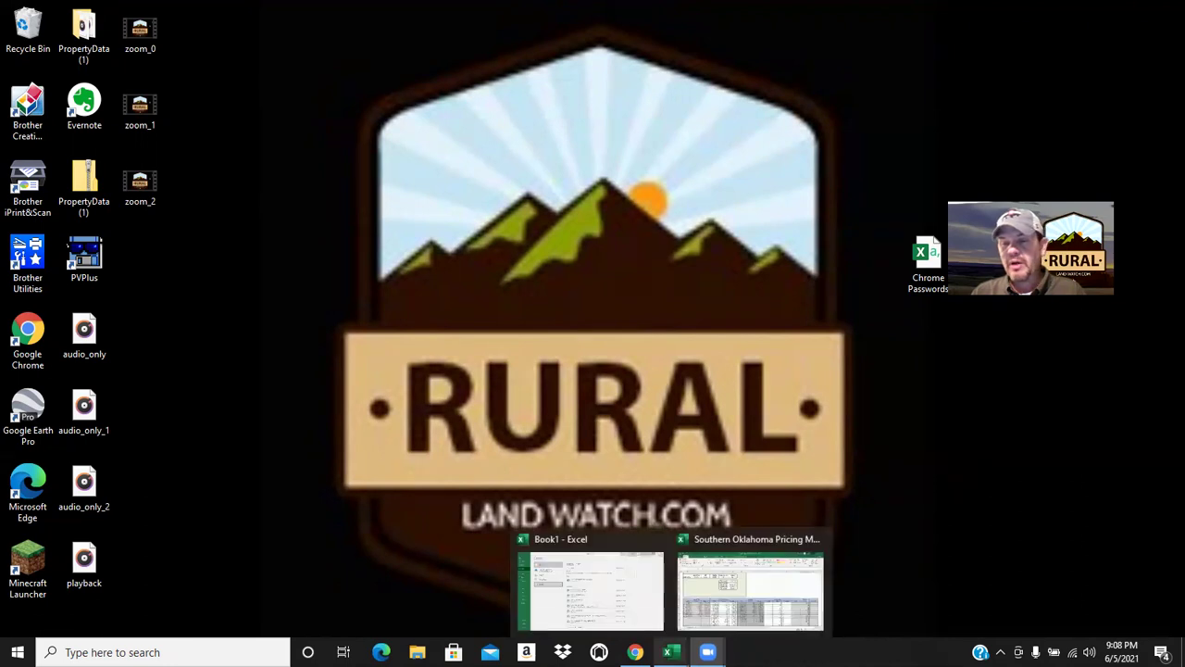
{"action": "left_click", "coordinate": [790, 583]}
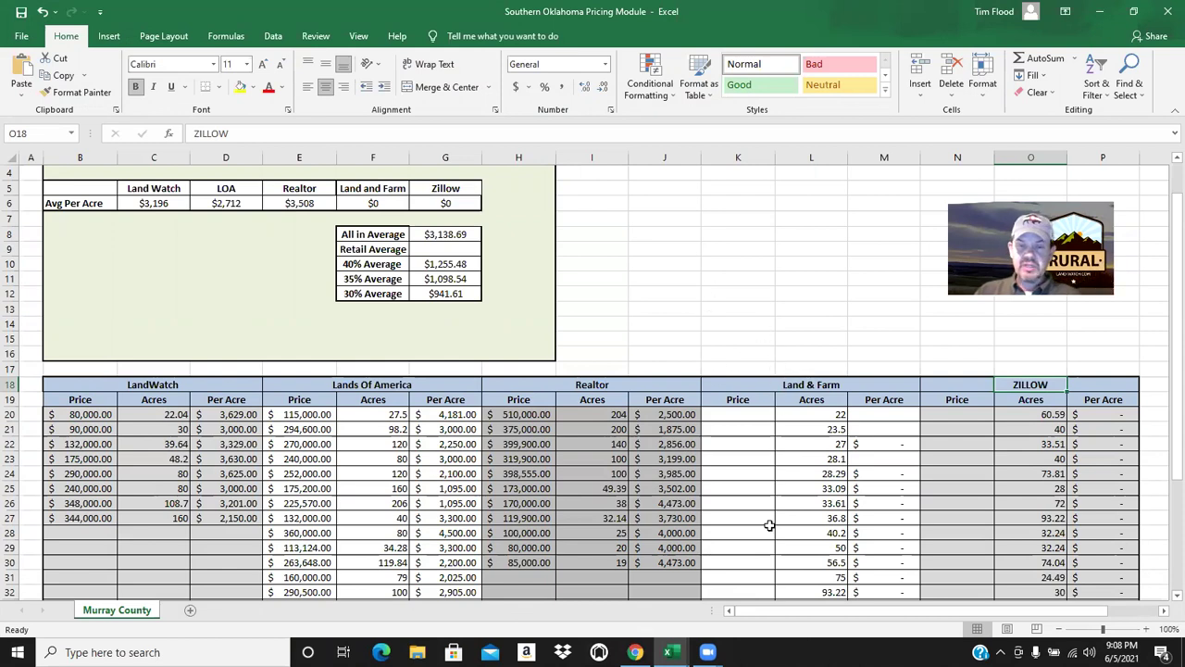
{"action": "scroll", "coordinate": [778, 510], "scroll_direction": "down", "scroll_amount": 1}
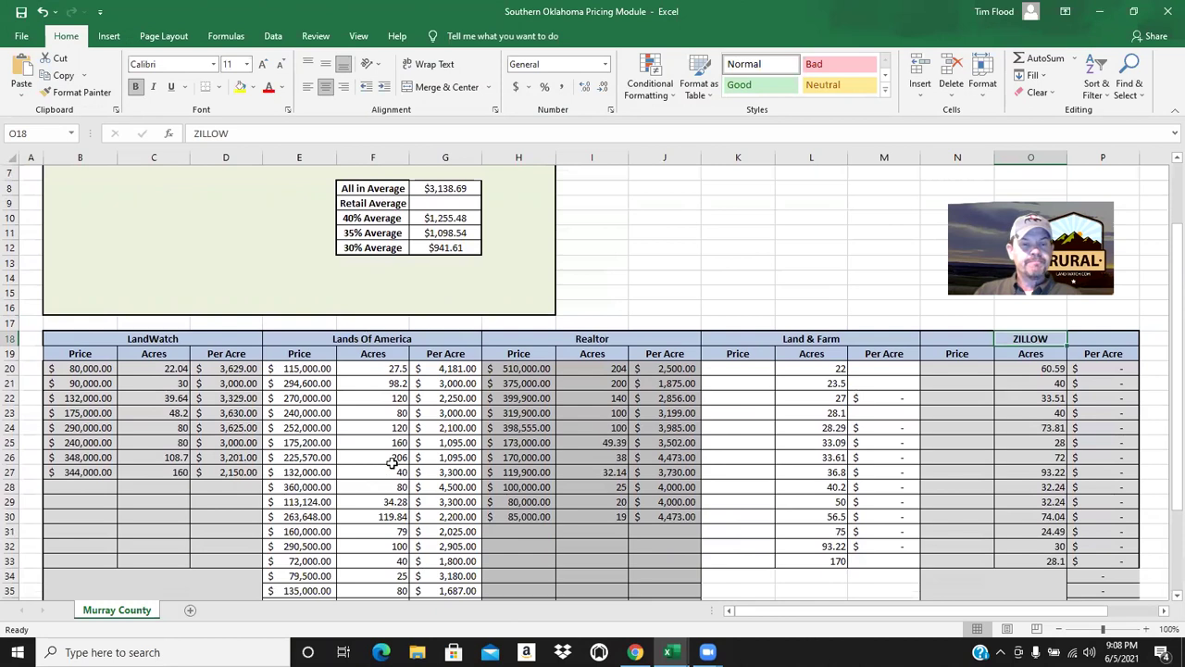
{"action": "scroll", "coordinate": [320, 440], "scroll_direction": "up", "scroll_amount": 2}
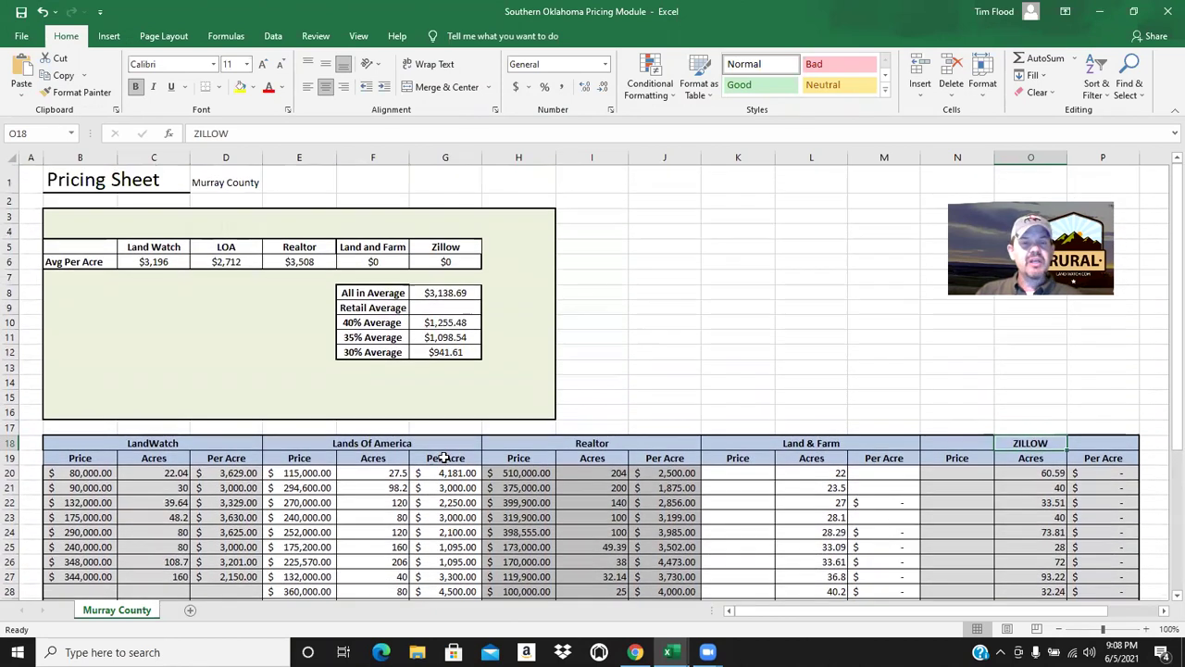
{"action": "scroll", "coordinate": [246, 484], "scroll_direction": "down", "scroll_amount": 2}
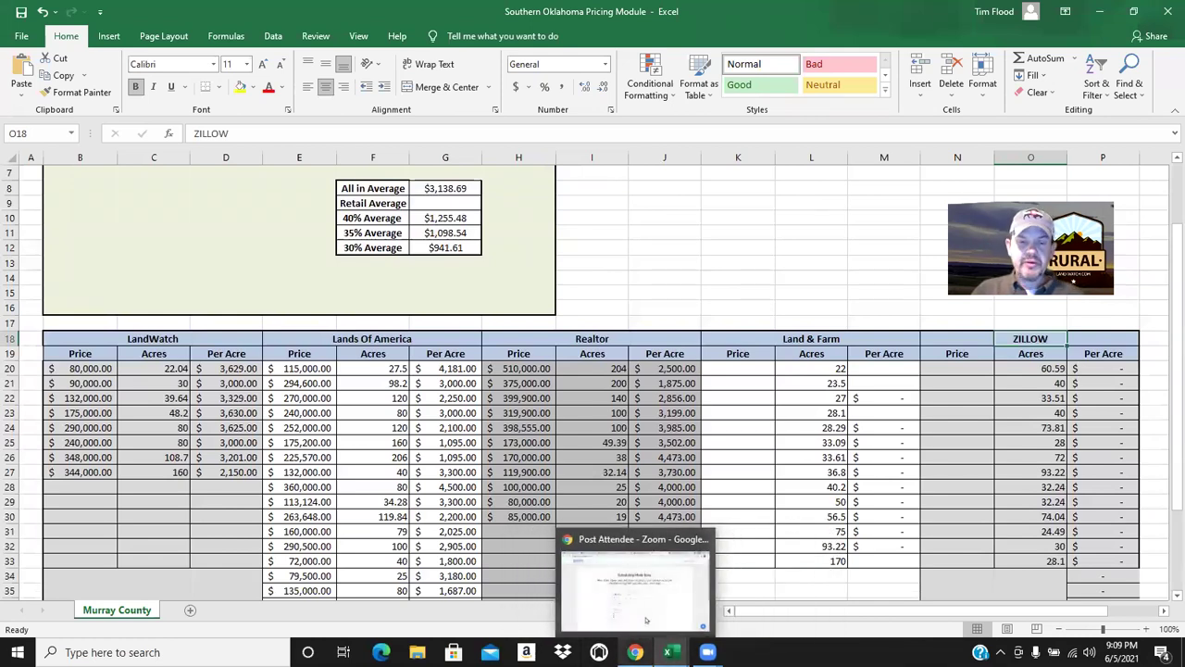
Switch to Chrome's Lands of America results for Pontotoc County and examine the residence, listing type, and status filters
{"action": "left_click", "coordinate": [647, 621]}
{"action": "left_click", "coordinate": [948, 11]}
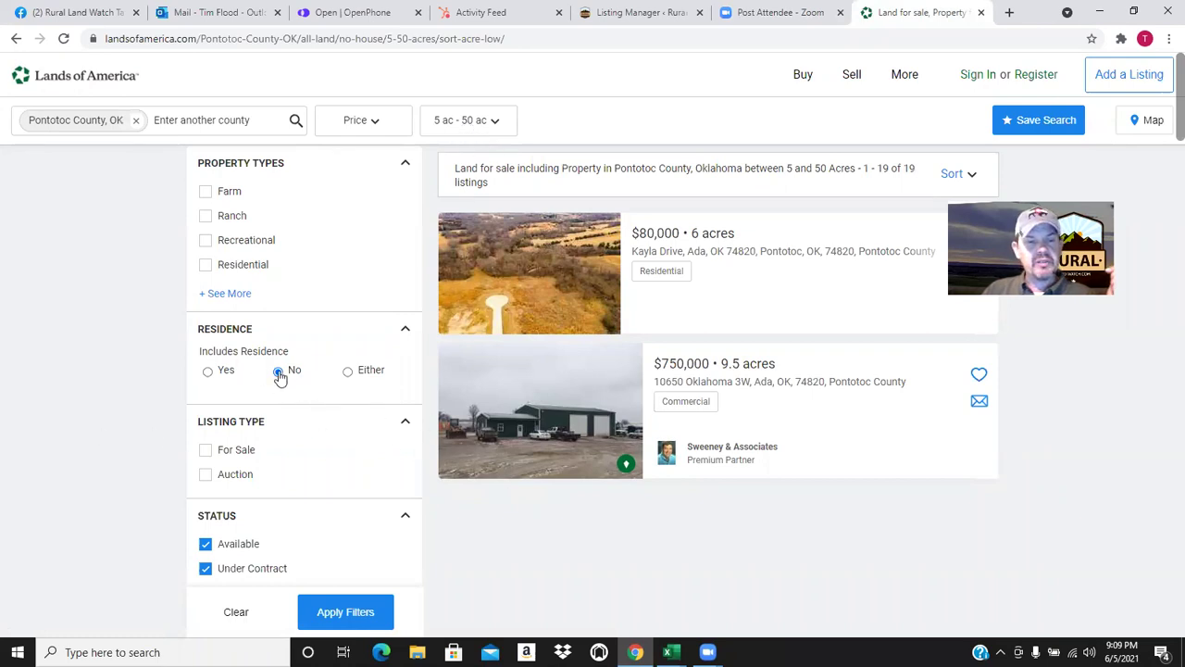
{"action": "scroll", "coordinate": [196, 442], "scroll_direction": "down", "scroll_amount": 3}
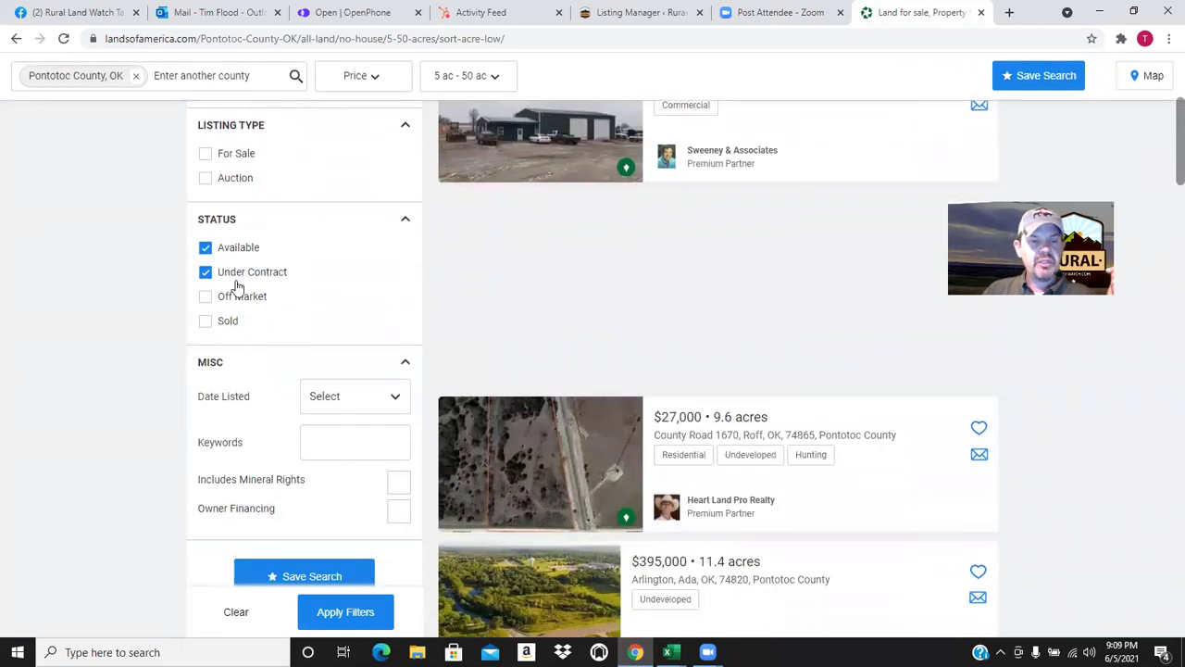
{"action": "scroll", "coordinate": [102, 411], "scroll_direction": "down", "scroll_amount": 2}
{"action": "scroll", "coordinate": [102, 411], "scroll_direction": "down", "scroll_amount": 3}
{"action": "scroll", "coordinate": [1138, 543], "scroll_direction": "up", "scroll_amount": 6}
{"action": "scroll", "coordinate": [1114, 517], "scroll_direction": "up", "scroll_amount": 2}
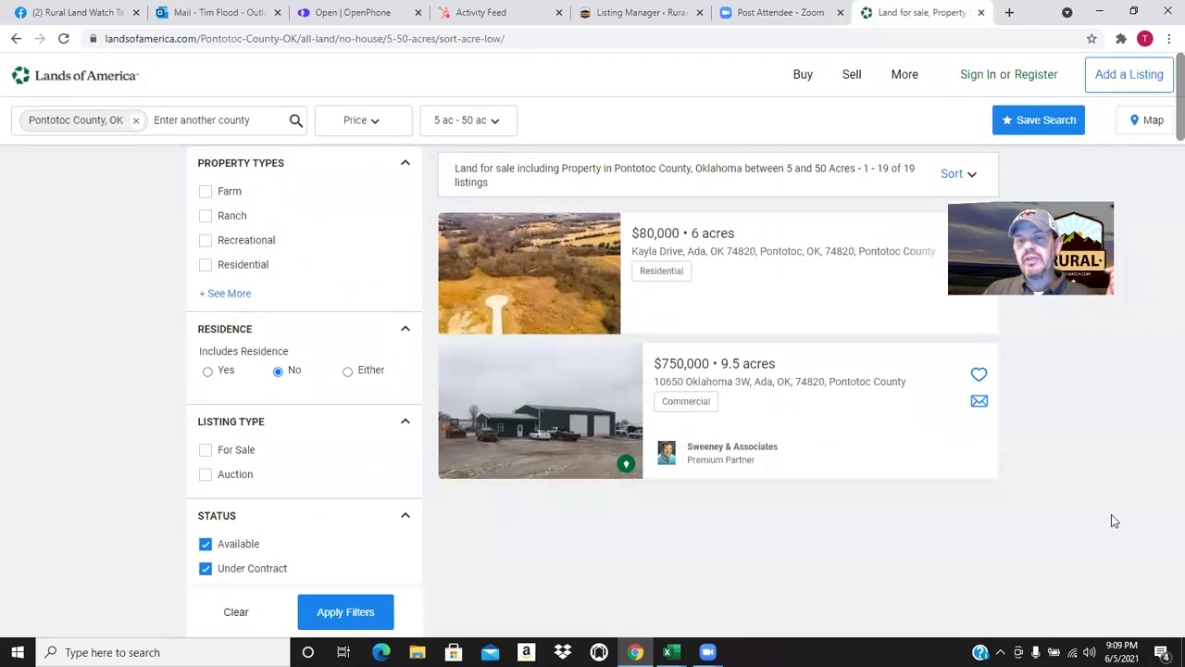
Sort the Pontotoc County listings by acreage from low to high
{"action": "left_click", "coordinate": [940, 178]}
{"action": "left_click", "coordinate": [844, 230]}
{"action": "scroll", "coordinate": [1124, 399], "scroll_direction": "down", "scroll_amount": 5}
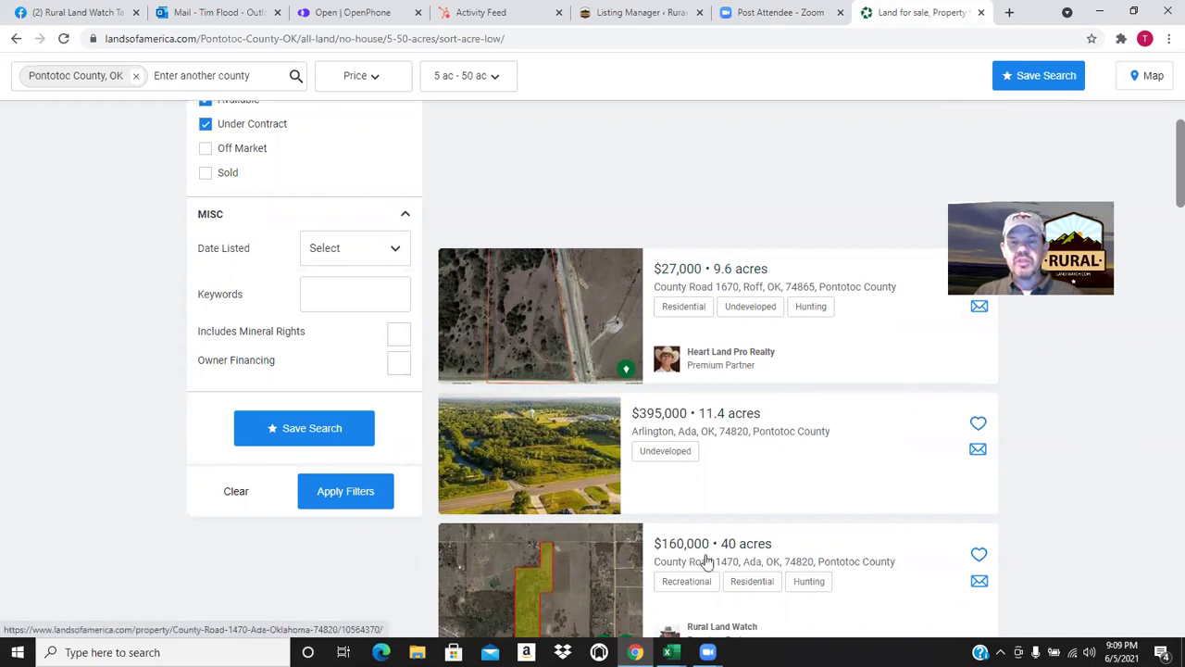
Switch to the pricing workbook in Excel and enter price 27000 and 9.6 acres in the first LandWatch row, cells B20 and C20
{"action": "mouse_move", "coordinate": [672, 652]}
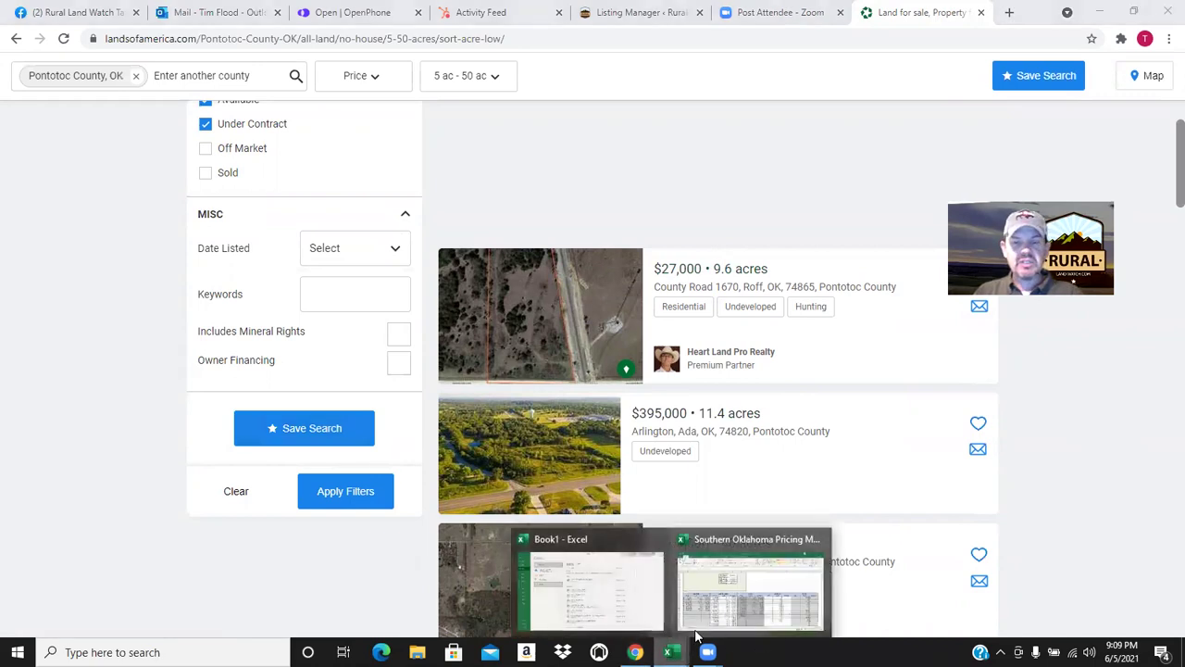
{"action": "left_click", "coordinate": [697, 591]}
{"action": "left_click", "coordinate": [102, 367]}
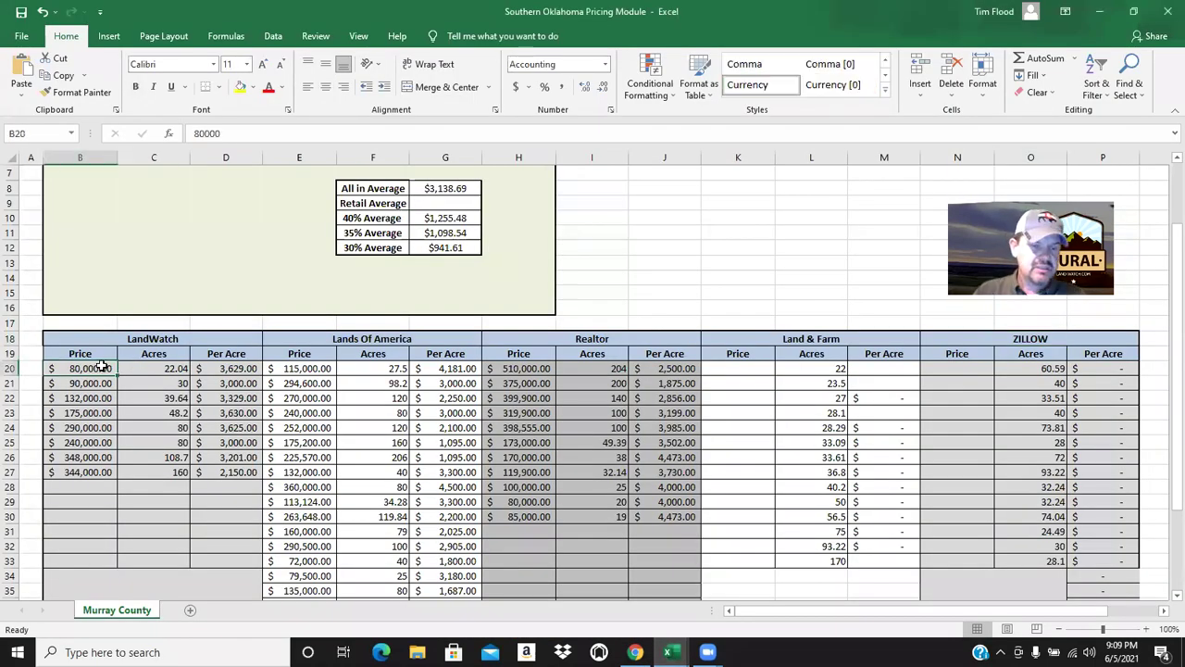
{"action": "type", "text": "27000"}
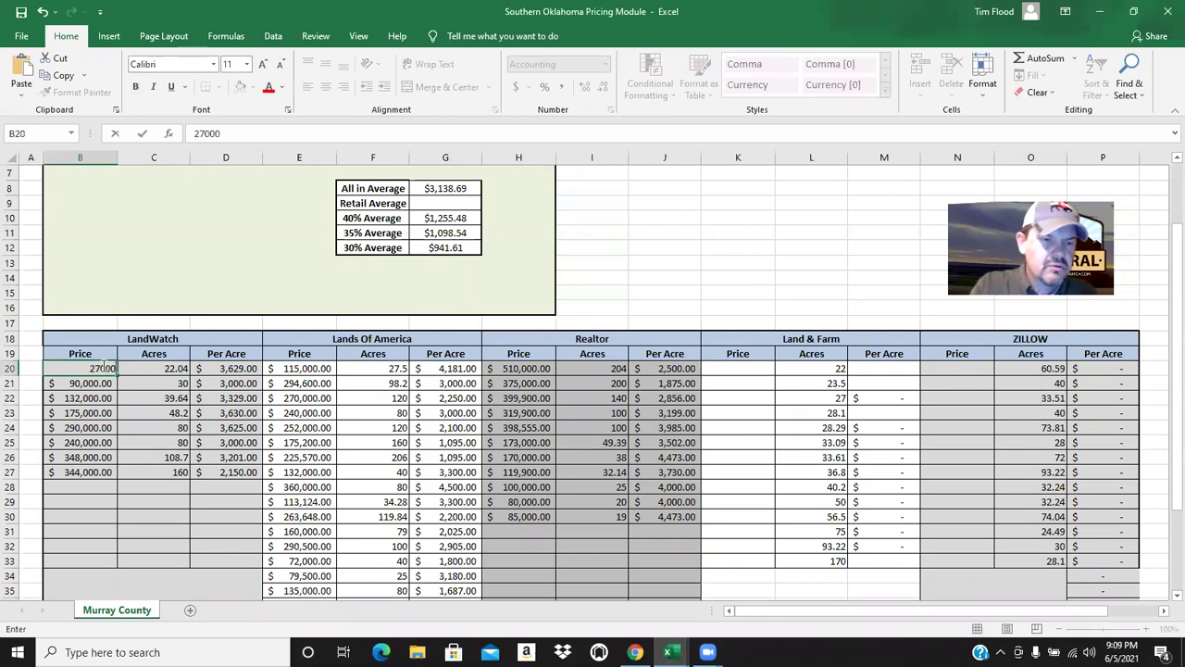
{"action": "key", "text": "Tab"}
{"action": "type", "text": "9.6"}
{"action": "key", "text": "Return"}
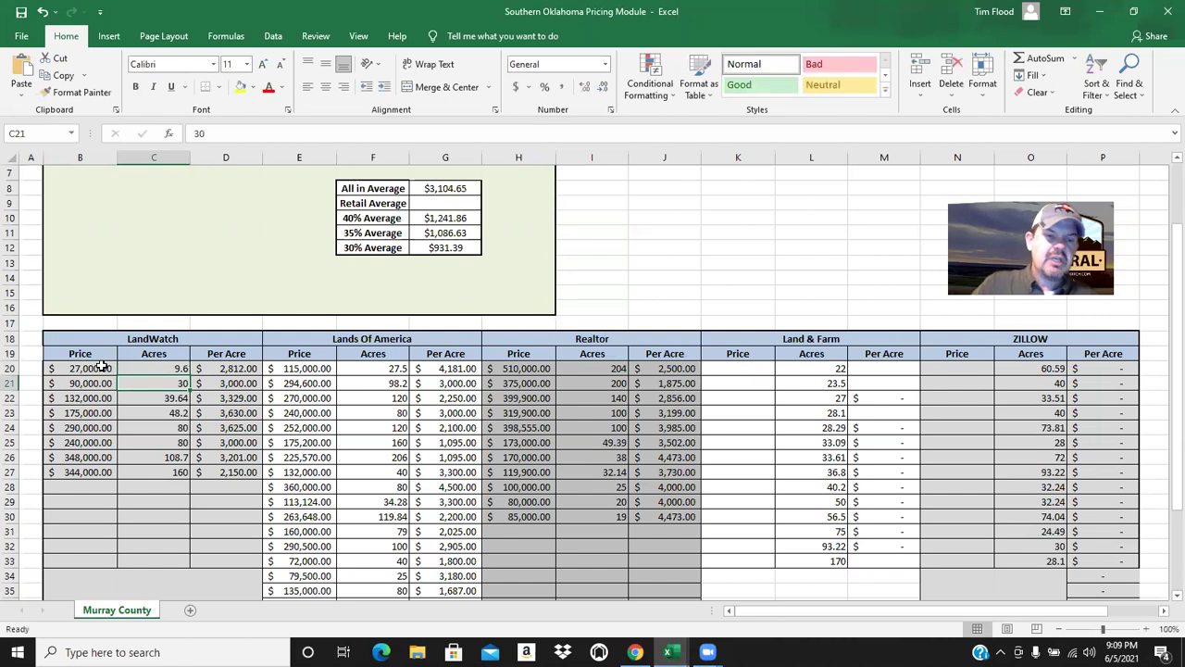
Find the undeveloped 5-acre listing in Chrome and record its price 115000 and 5 acres in LandWatch cells B21 and C21 in Excel
{"action": "left_click", "coordinate": [636, 652]}
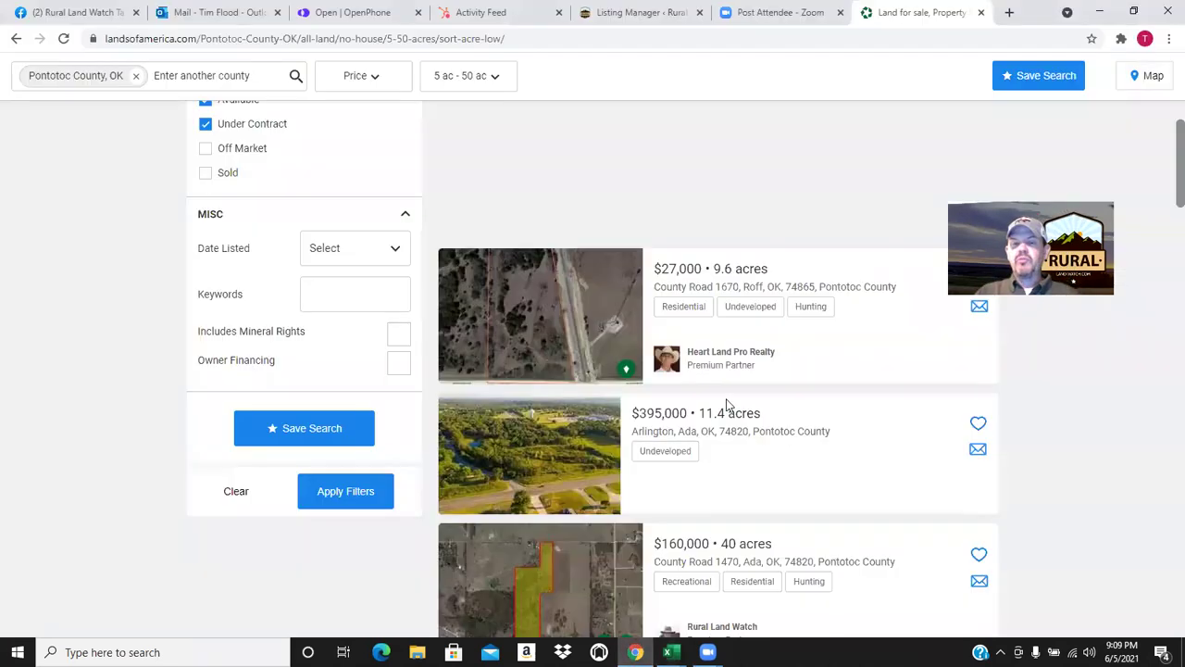
{"action": "scroll", "coordinate": [801, 418], "scroll_direction": "down", "scroll_amount": 1}
{"action": "scroll", "coordinate": [801, 417], "scroll_direction": "down", "scroll_amount": 3}
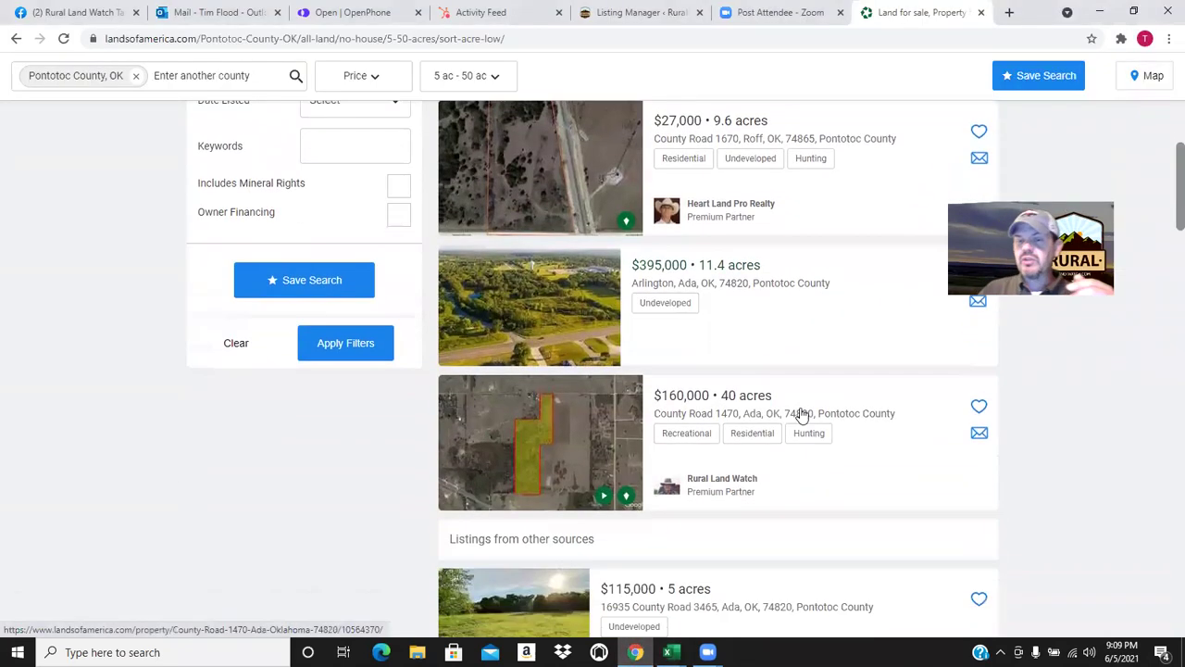
{"action": "scroll", "coordinate": [792, 439], "scroll_direction": "down", "scroll_amount": 2}
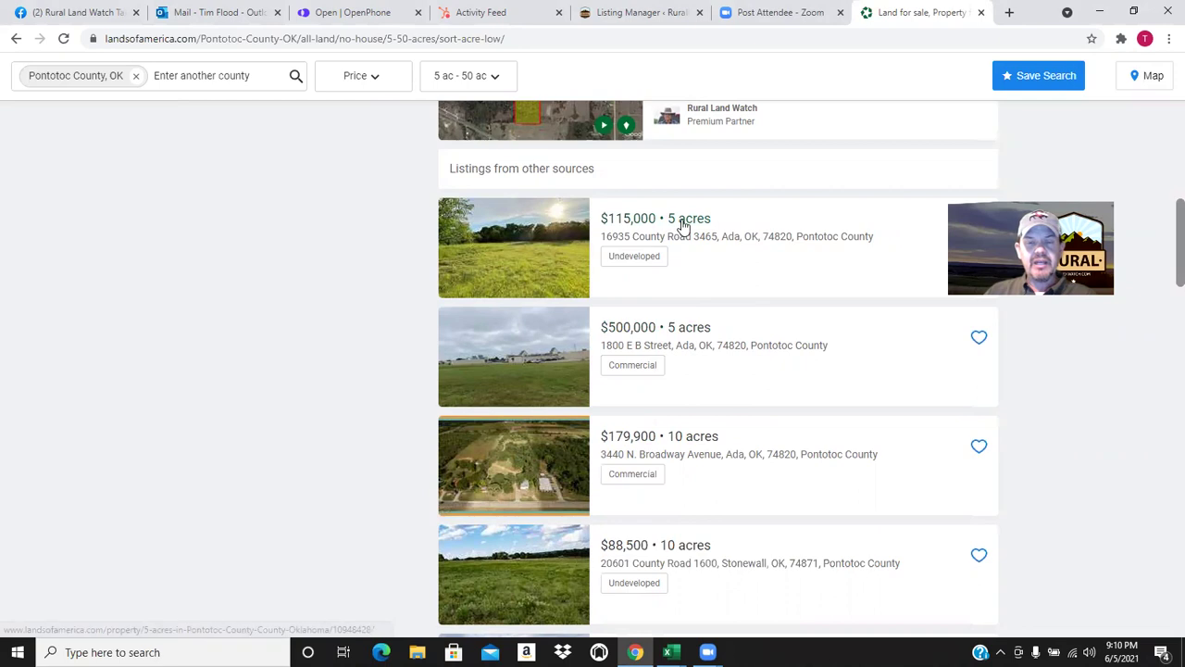
{"action": "left_click", "coordinate": [672, 652]}
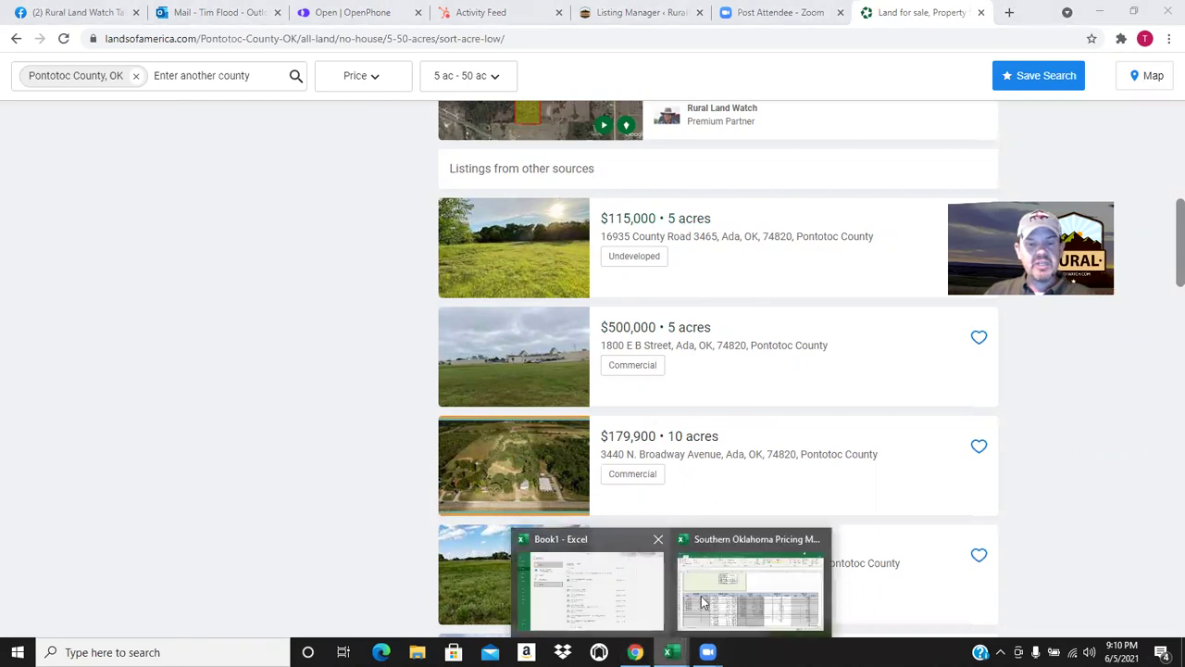
{"action": "left_click", "coordinate": [752, 583]}
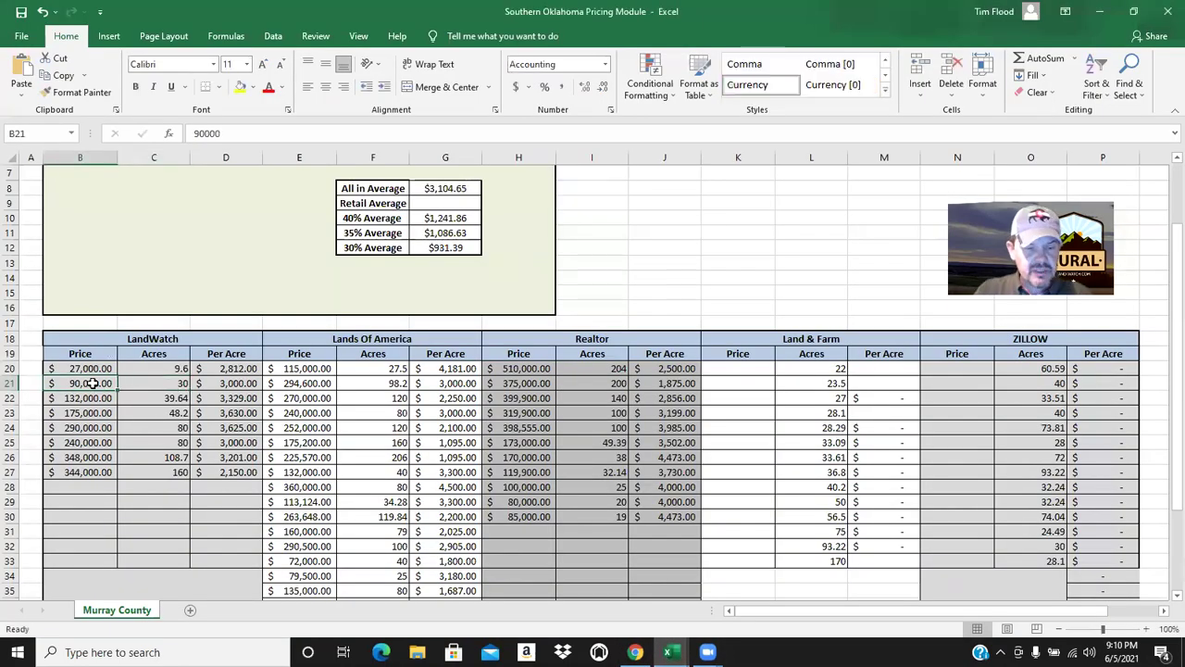
{"action": "type", "text": "115000"}
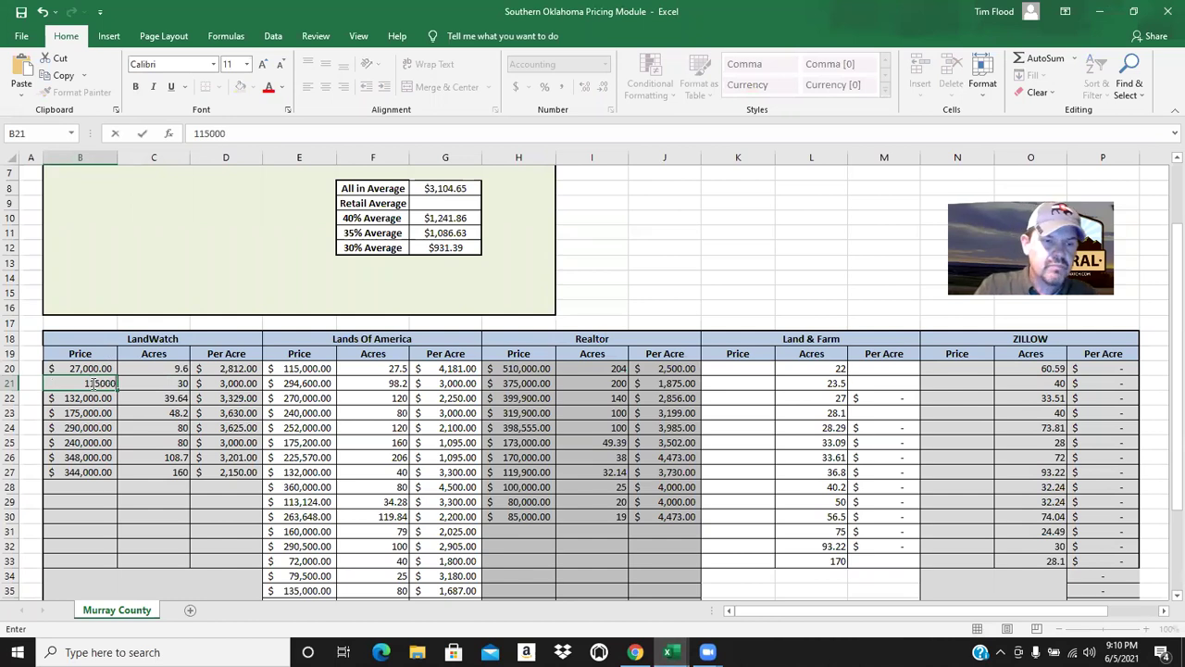
{"action": "key", "text": "Tab"}
{"action": "type", "text": "5"}
{"action": "key", "text": "Down"}
Return to the Lands of America results in Chrome, browse the smaller parcels, and open the $79,000, 10-acre undeveloped listing
{"action": "left_click", "coordinate": [635, 652]}
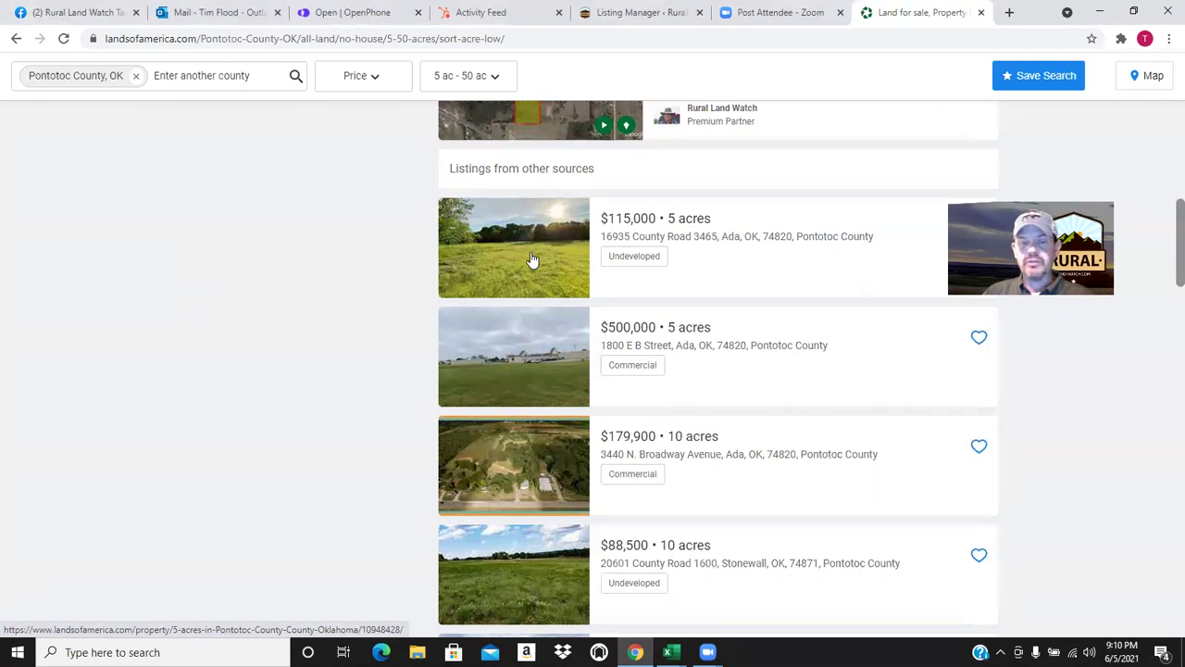
{"action": "scroll", "coordinate": [538, 278], "scroll_direction": "up", "scroll_amount": 2}
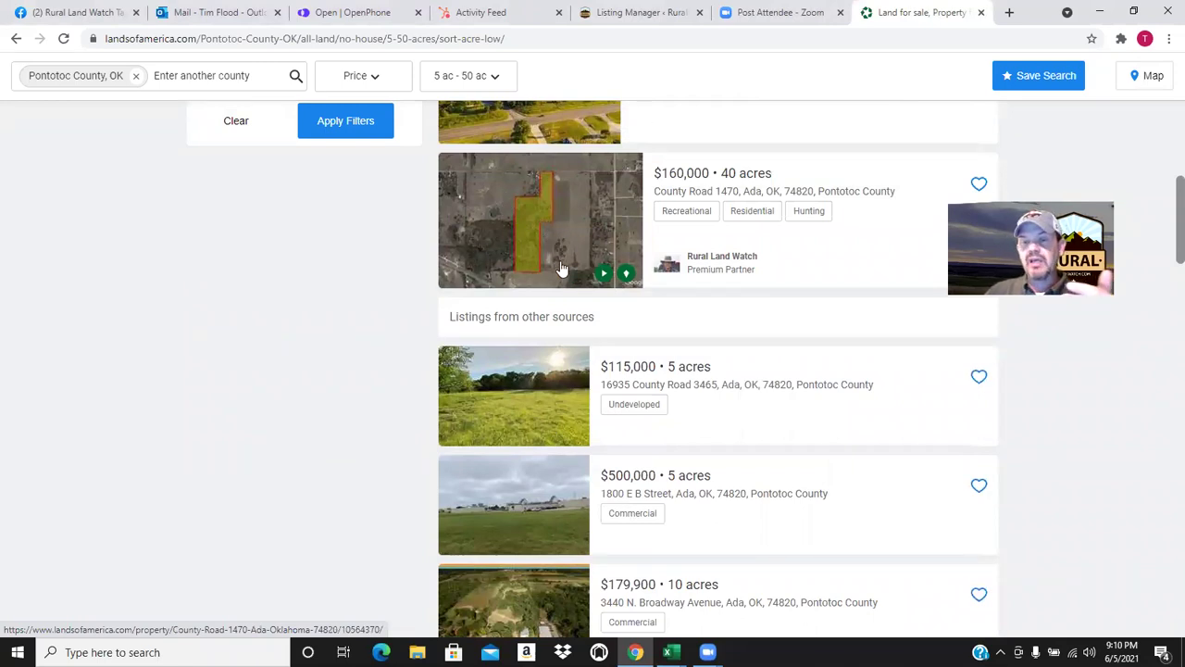
{"action": "scroll", "coordinate": [561, 268], "scroll_direction": "down", "scroll_amount": 3}
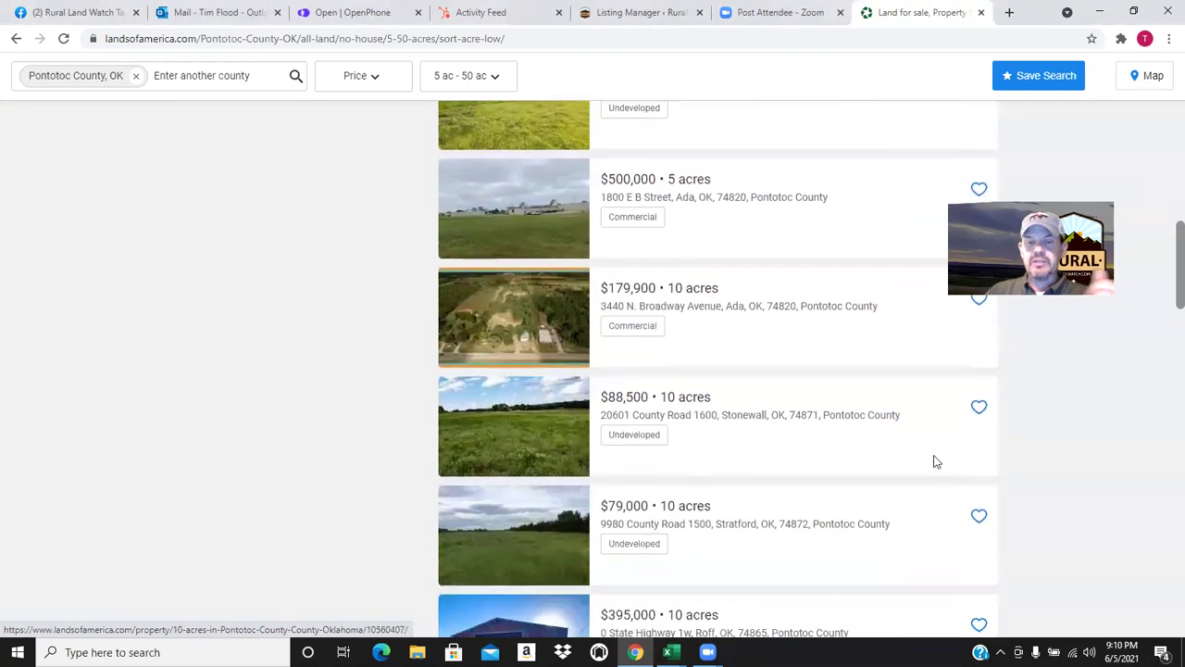
{"action": "scroll", "coordinate": [704, 444], "scroll_direction": "down", "scroll_amount": 2}
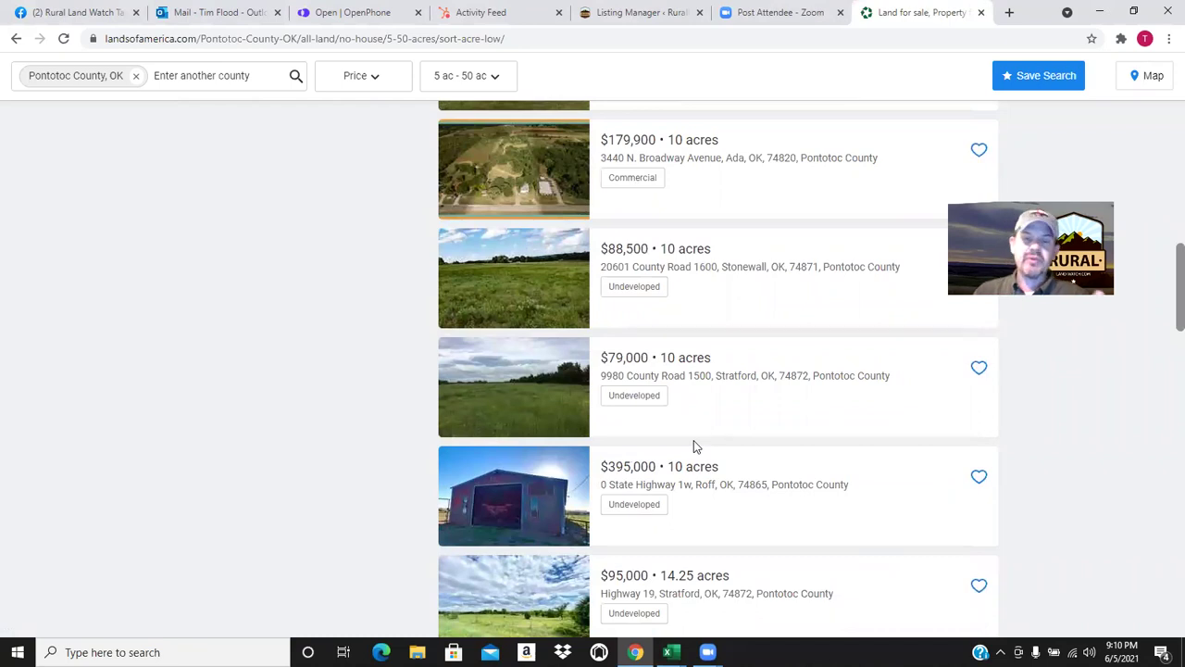
{"action": "scroll", "coordinate": [691, 428], "scroll_direction": "down", "scroll_amount": 2}
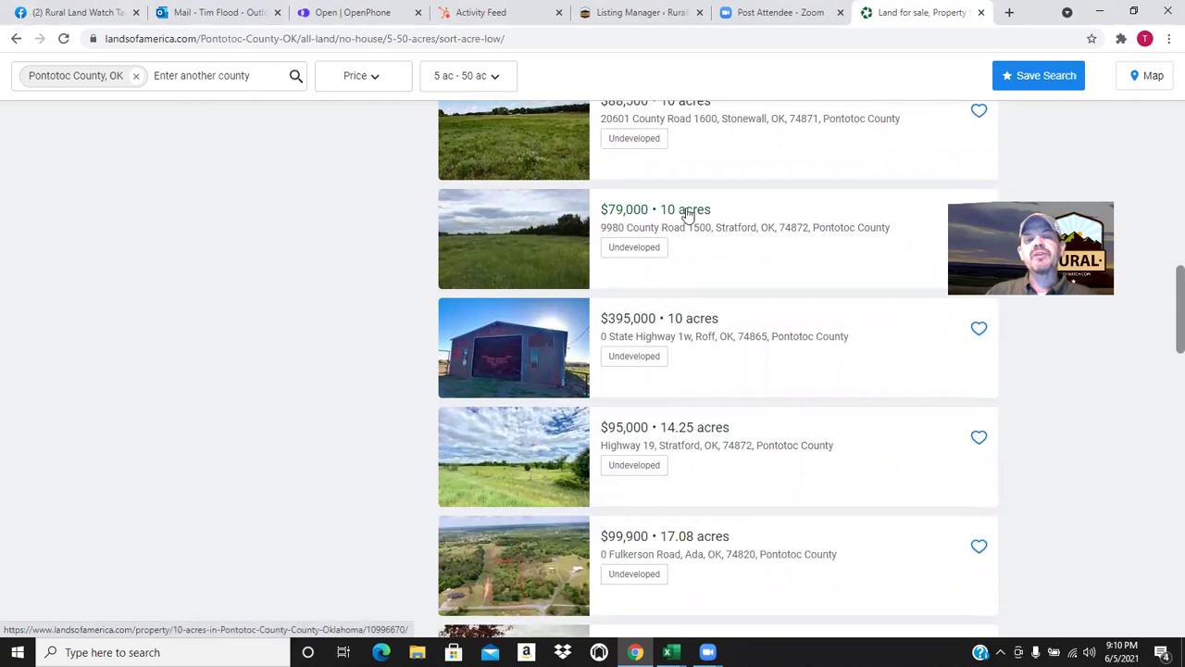
{"action": "left_click", "coordinate": [527, 262]}
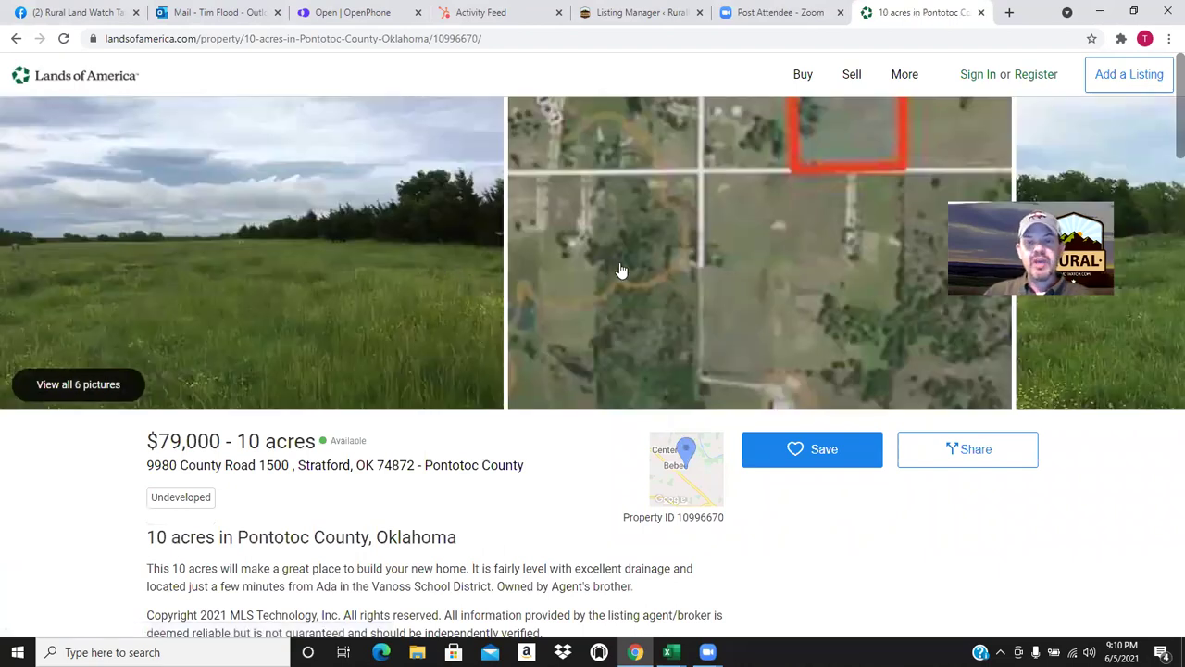
View the first four gallery images of the 10-acre listing, including the aerial boundary map, and close the gallery
{"action": "left_click", "coordinate": [858, 176]}
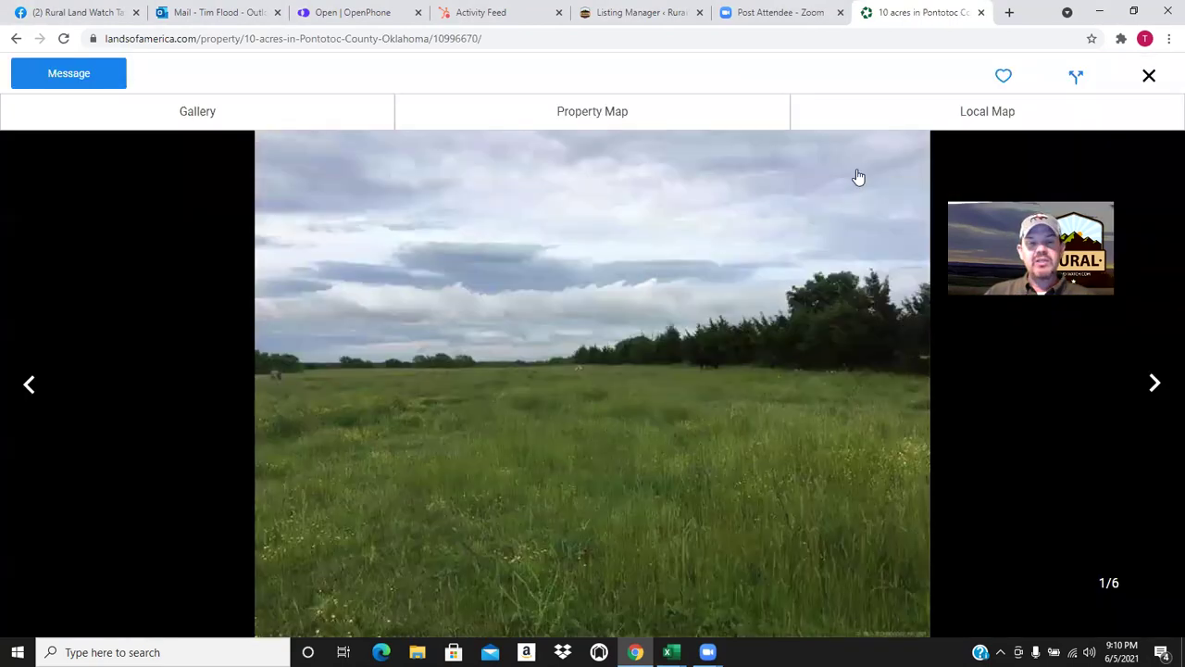
{"action": "left_click", "coordinate": [1155, 385]}
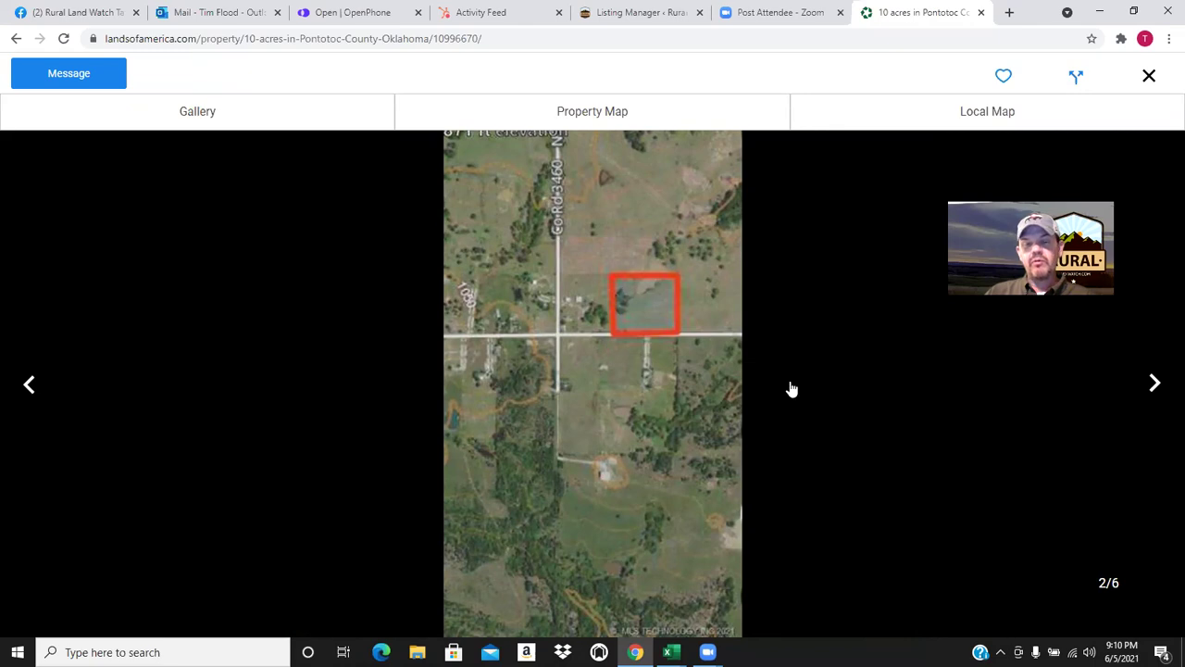
{"action": "left_click", "coordinate": [1155, 389]}
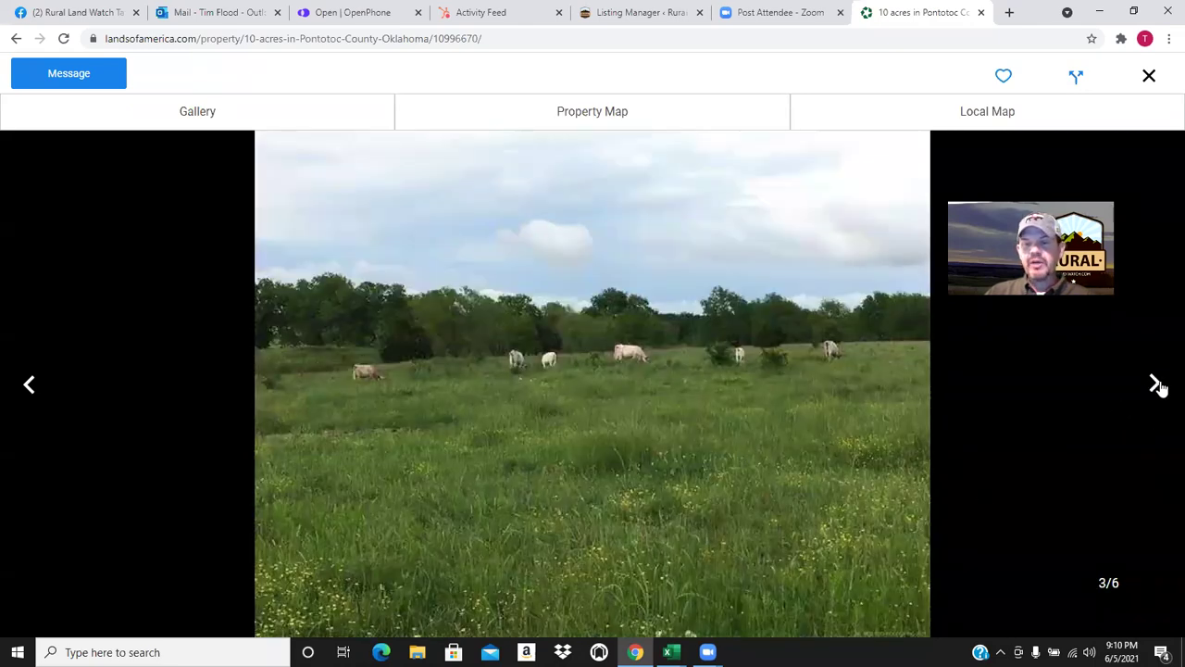
{"action": "left_click", "coordinate": [1158, 389]}
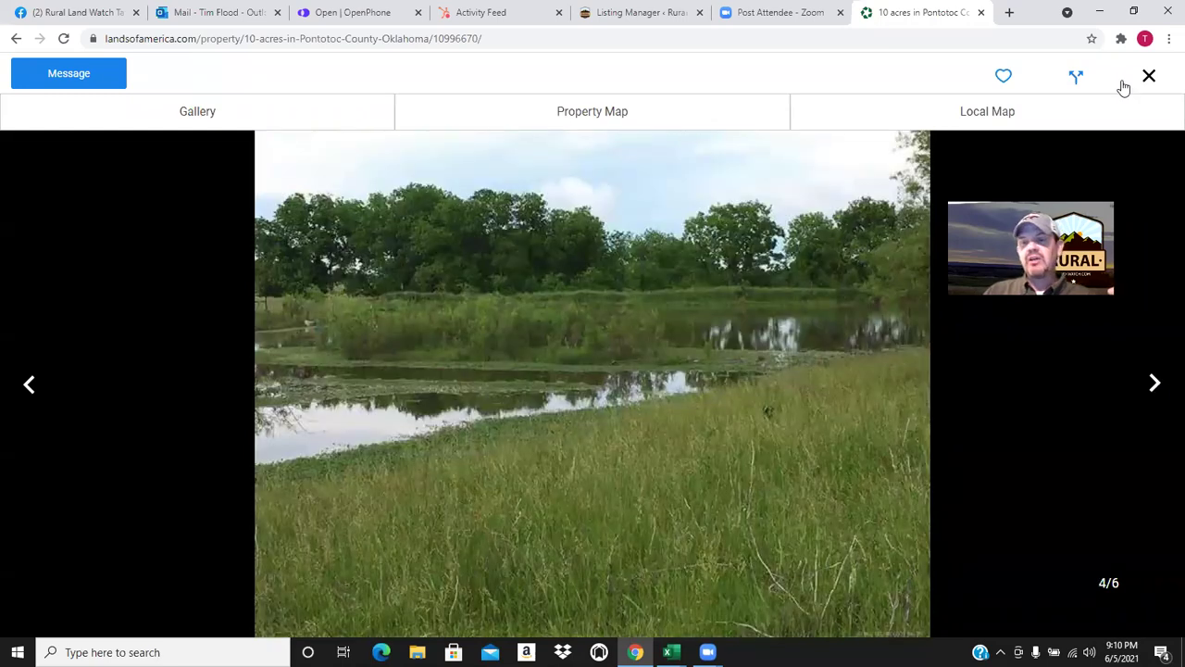
{"action": "left_click", "coordinate": [1150, 76]}
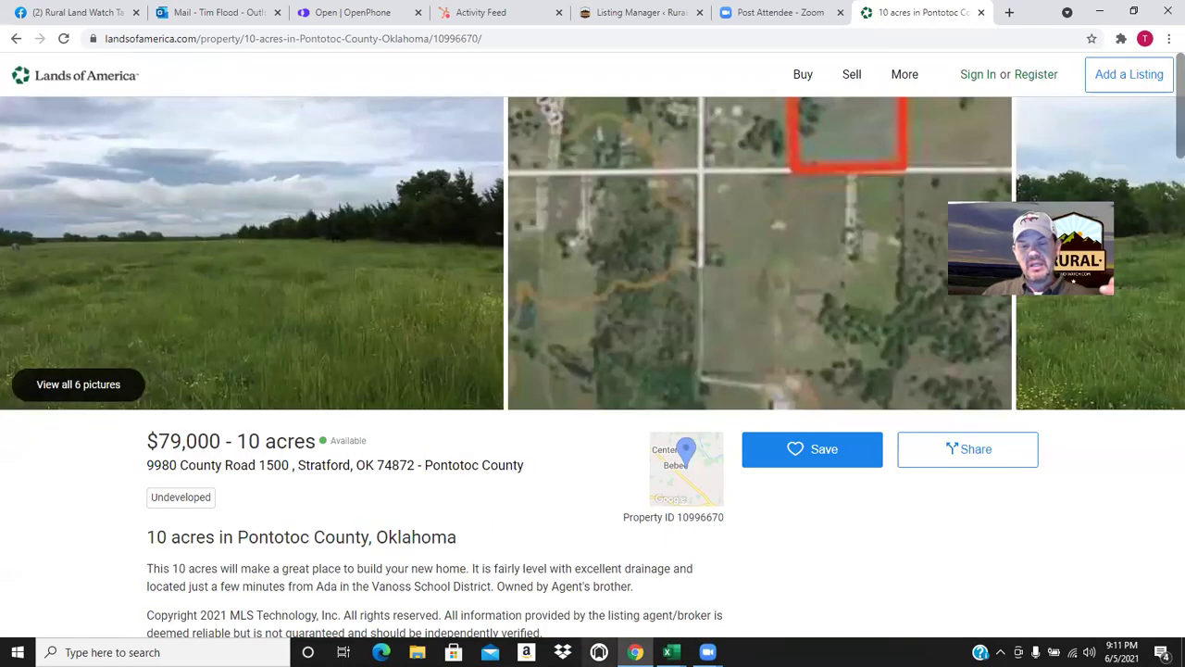
Switch to the pricing workbook in Excel, inspect the LandWatch average formula in D38, and clear the 5-acre listing's per-acre cell D21
{"action": "mouse_move", "coordinate": [671, 652]}
{"action": "left_click", "coordinate": [749, 587]}
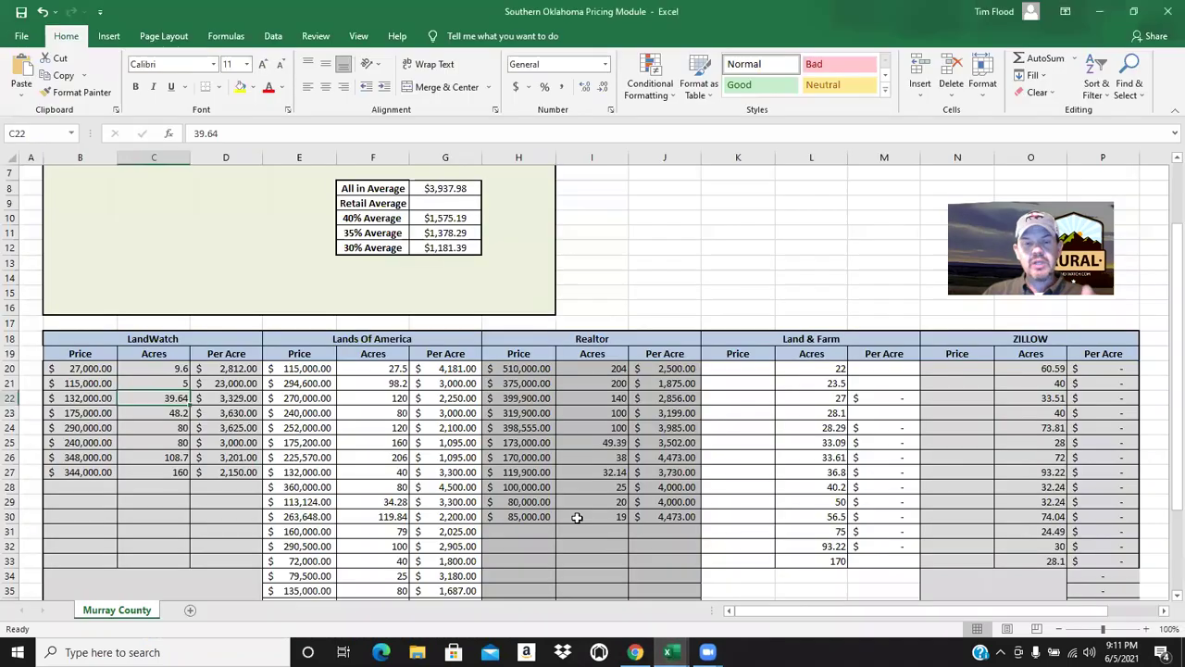
{"action": "scroll", "coordinate": [348, 465], "scroll_direction": "down", "scroll_amount": 2}
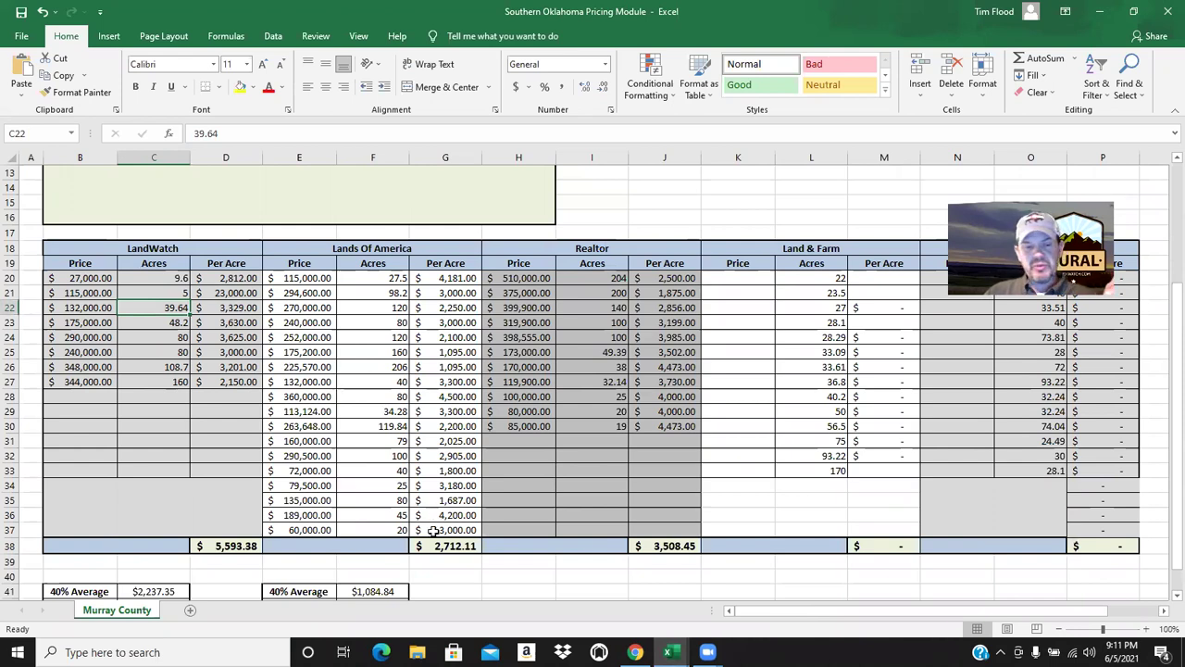
{"action": "left_click", "coordinate": [217, 545]}
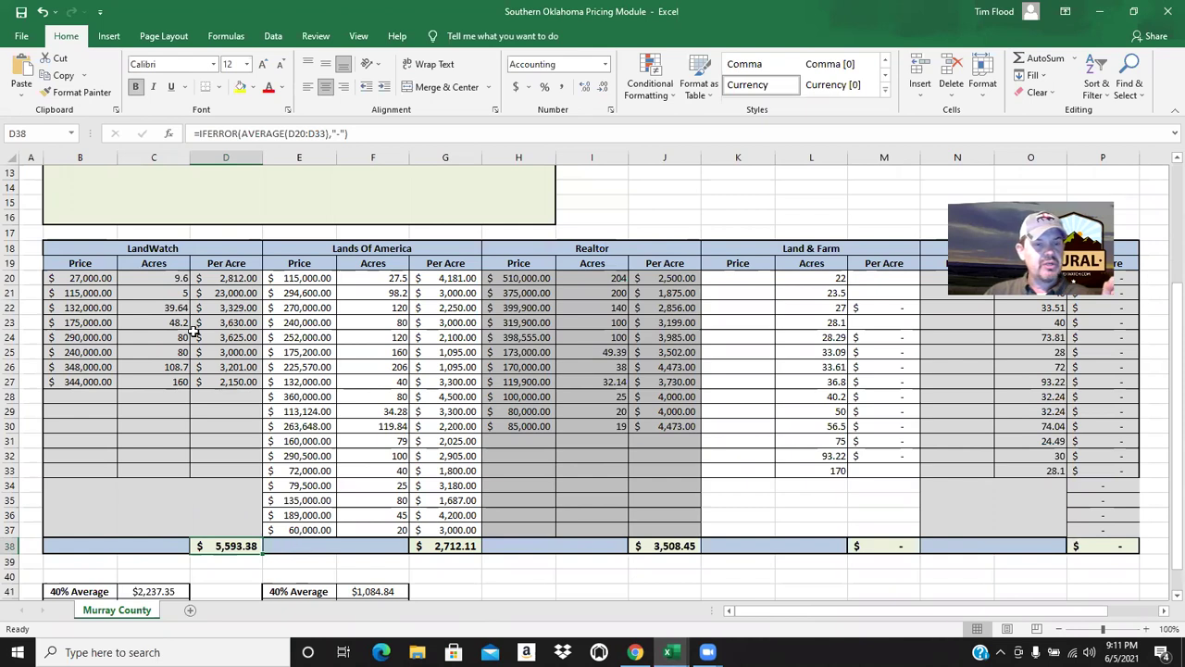
{"action": "left_click", "coordinate": [246, 292]}
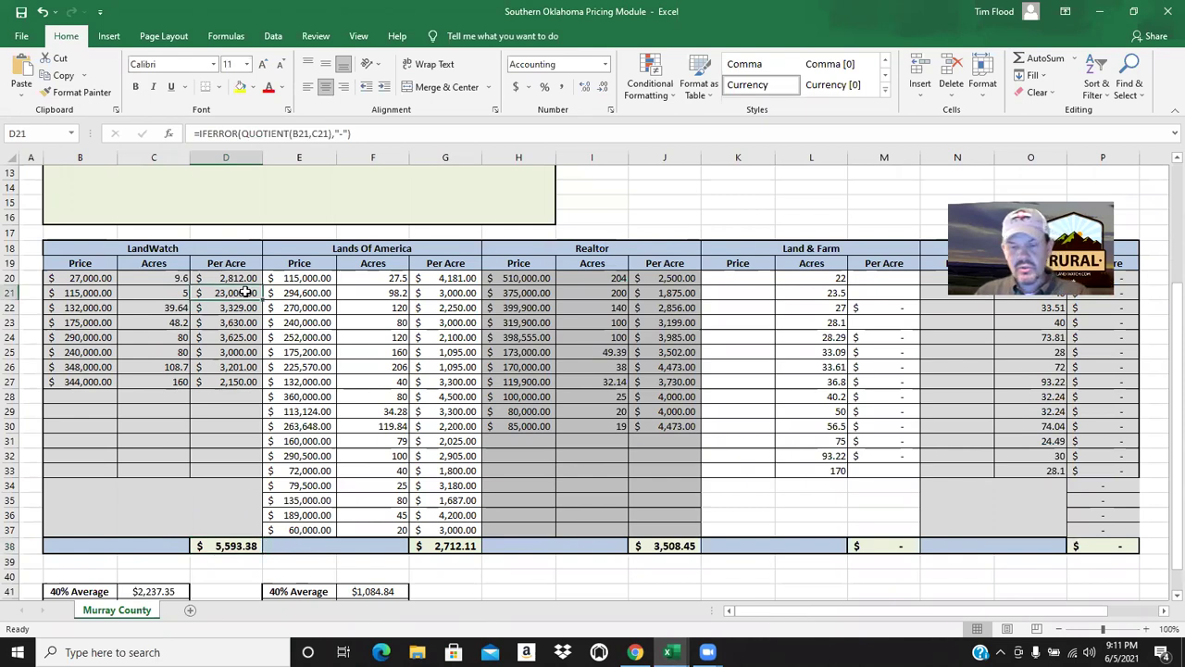
{"action": "key", "text": "Delete"}
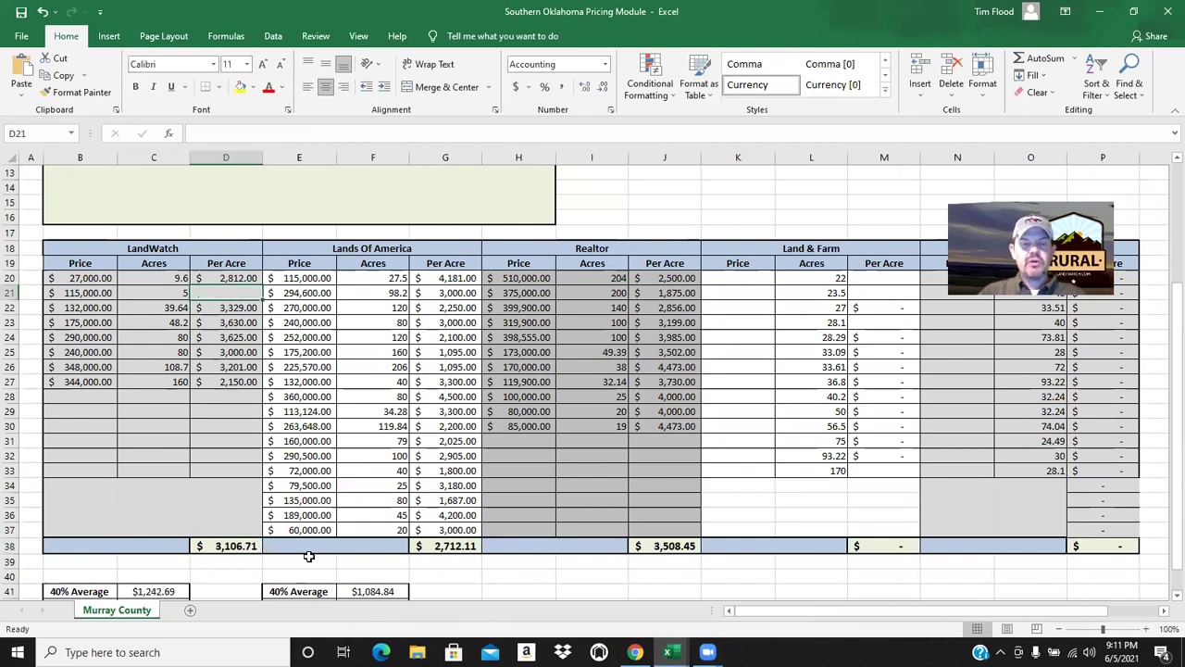
Compare the per-acre averages in row 38 with the summary averages above the listings, and inspect the LandWatch average formula in D38
{"action": "scroll", "coordinate": [195, 536], "scroll_direction": "up", "scroll_amount": 4}
{"action": "scroll", "coordinate": [195, 536], "scroll_direction": "down", "scroll_amount": 5}
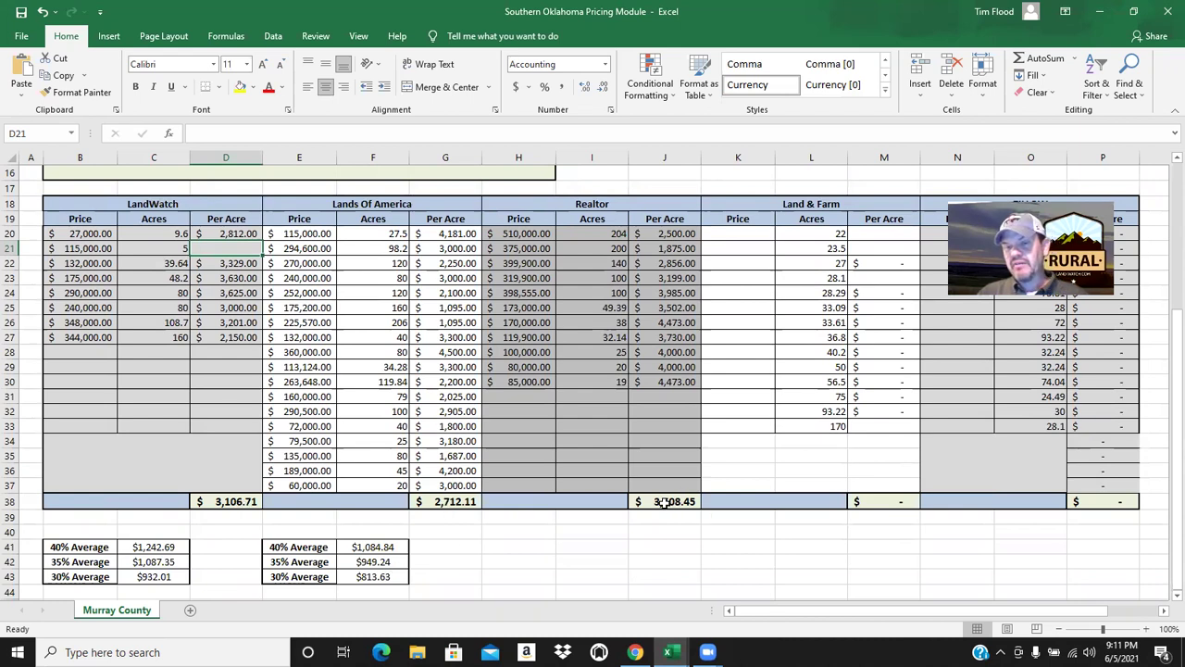
{"action": "scroll", "coordinate": [665, 505], "scroll_direction": "up", "scroll_amount": 2}
{"action": "scroll", "coordinate": [660, 507], "scroll_direction": "up", "scroll_amount": 3}
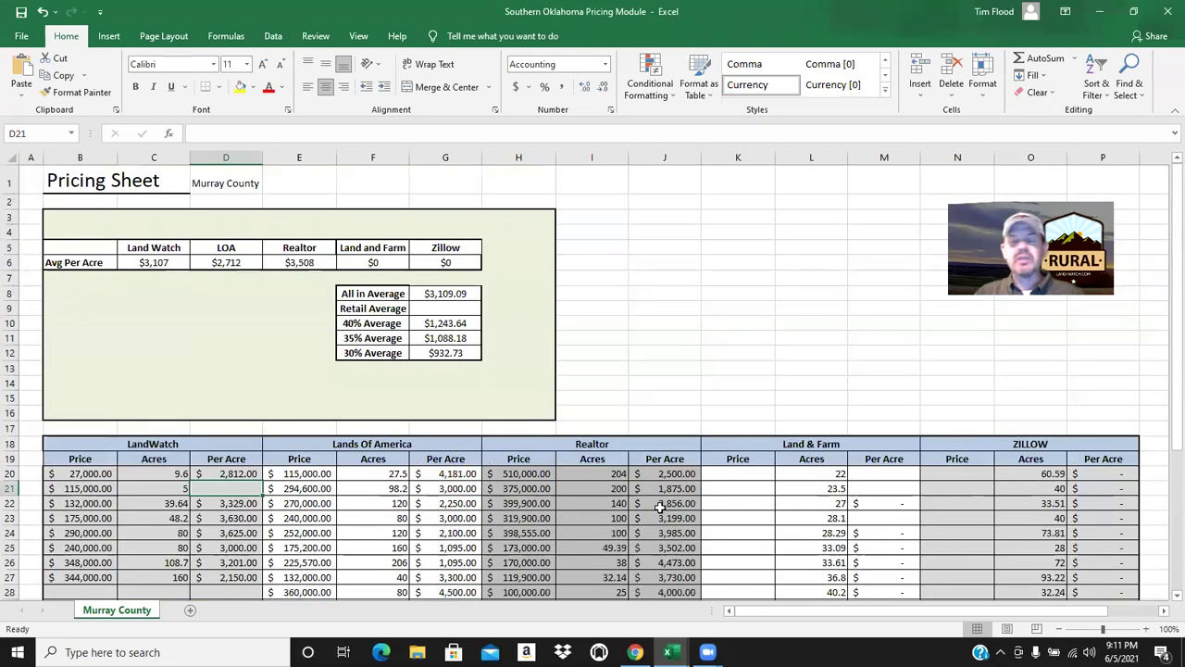
{"action": "scroll", "coordinate": [663, 512], "scroll_direction": "down", "scroll_amount": 5}
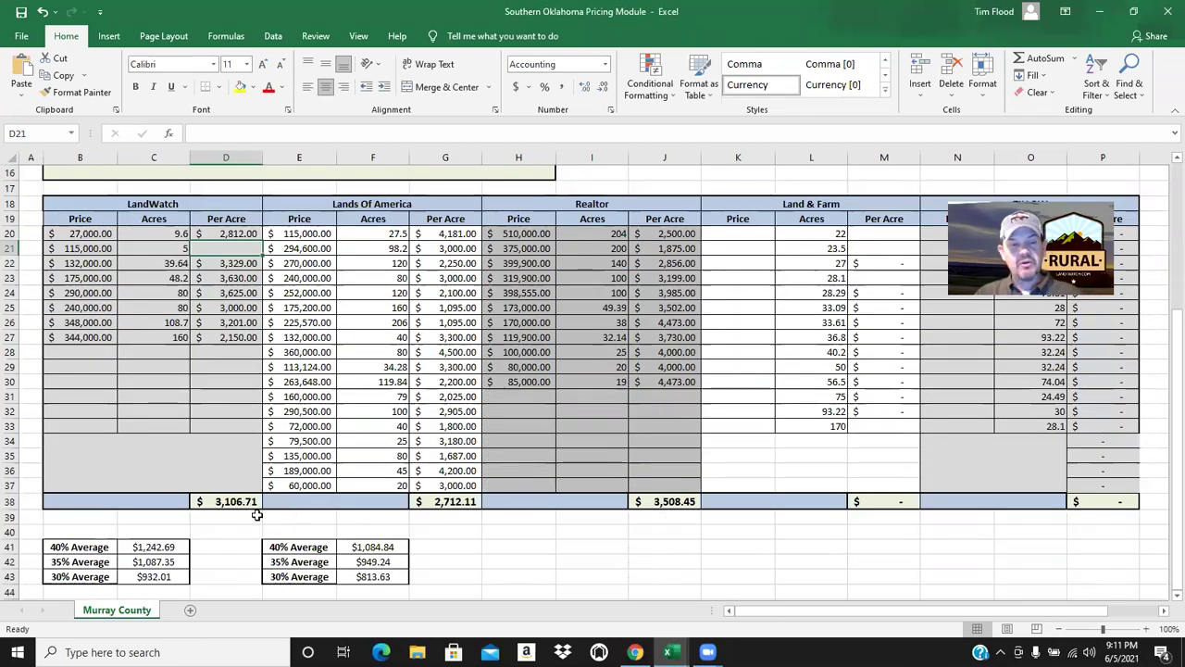
{"action": "left_click", "coordinate": [219, 505]}
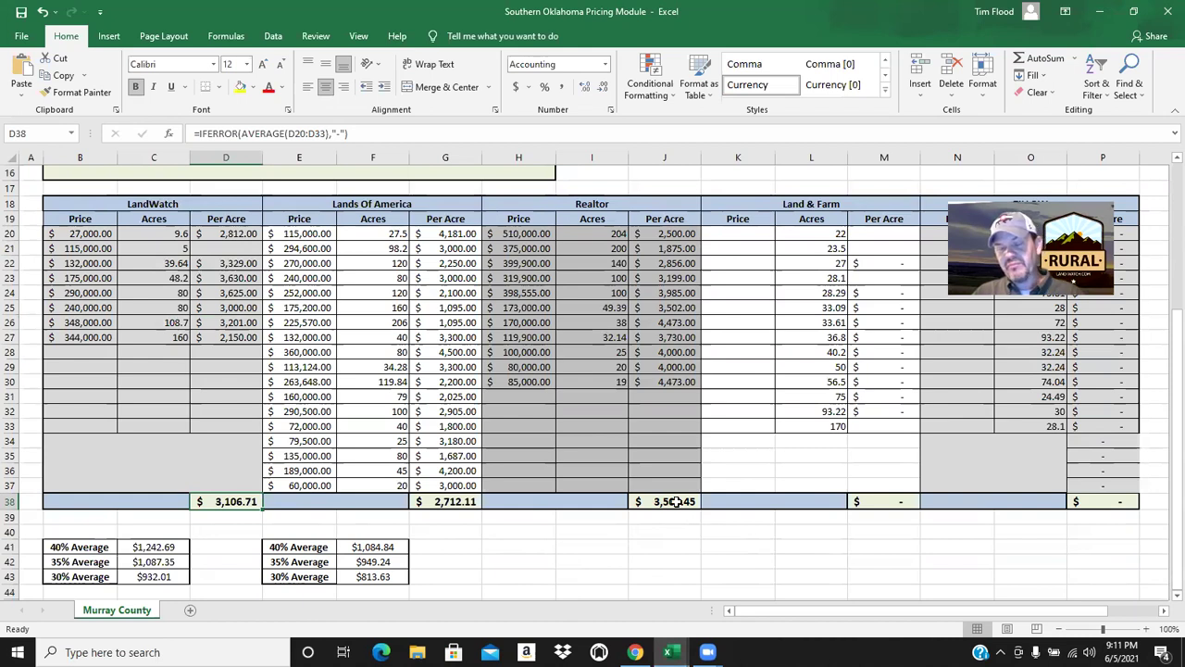
{"action": "scroll", "coordinate": [584, 398], "scroll_direction": "up", "scroll_amount": 5}
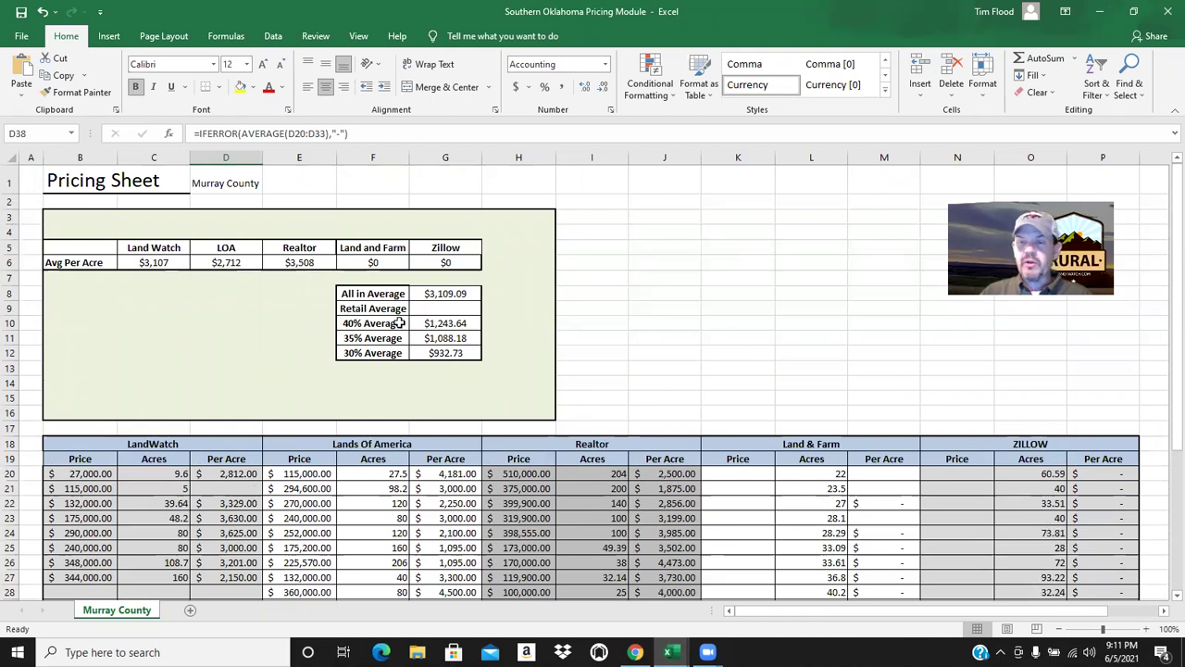
{"action": "scroll", "coordinate": [495, 390], "scroll_direction": "down", "scroll_amount": 4}
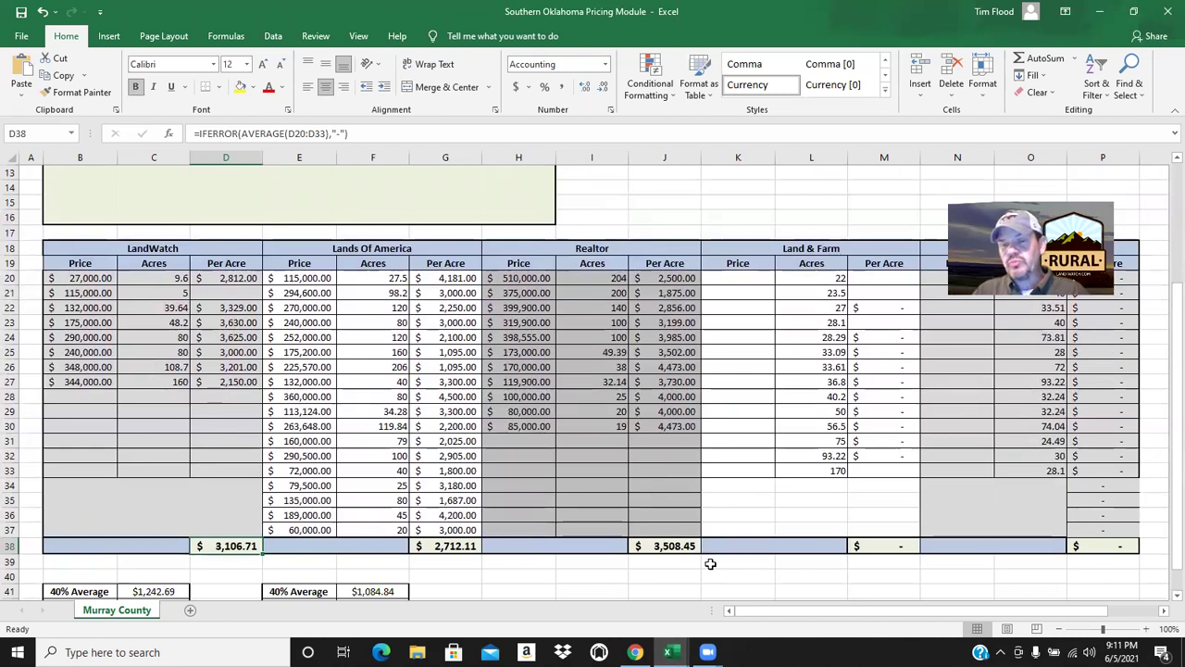
Switch to Chrome, search for "zillow" in a new tab, and open the Zillow home page
{"action": "left_click", "coordinate": [635, 652]}
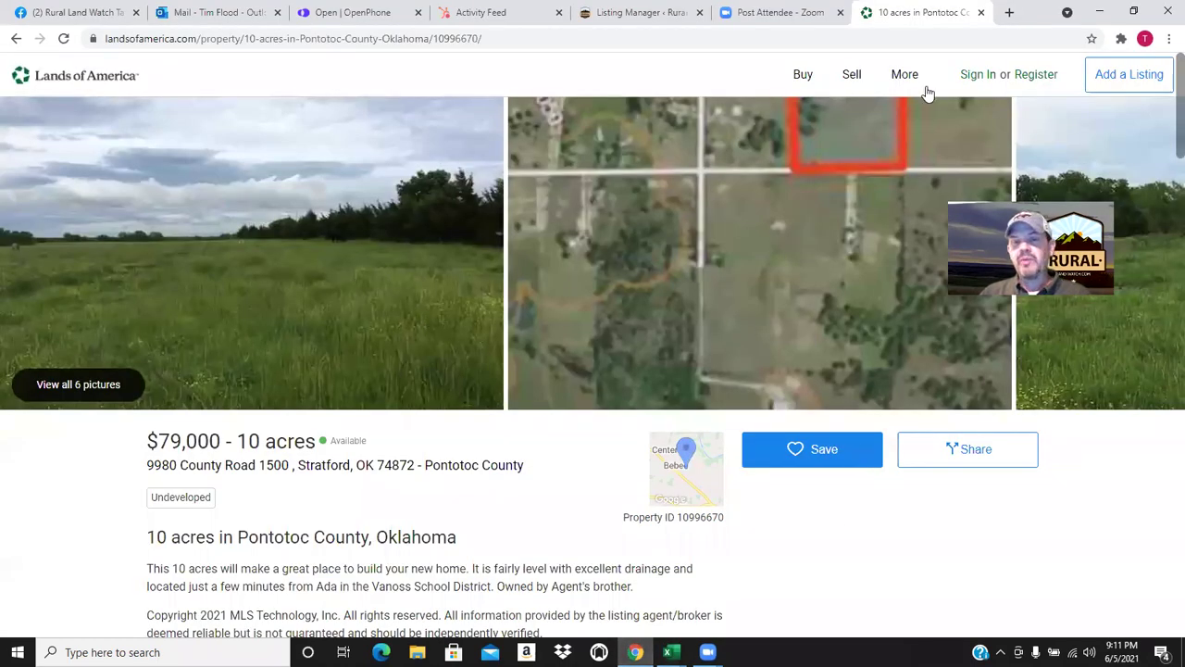
{"action": "left_click", "coordinate": [1009, 14]}
{"action": "type", "text": "zillow"}
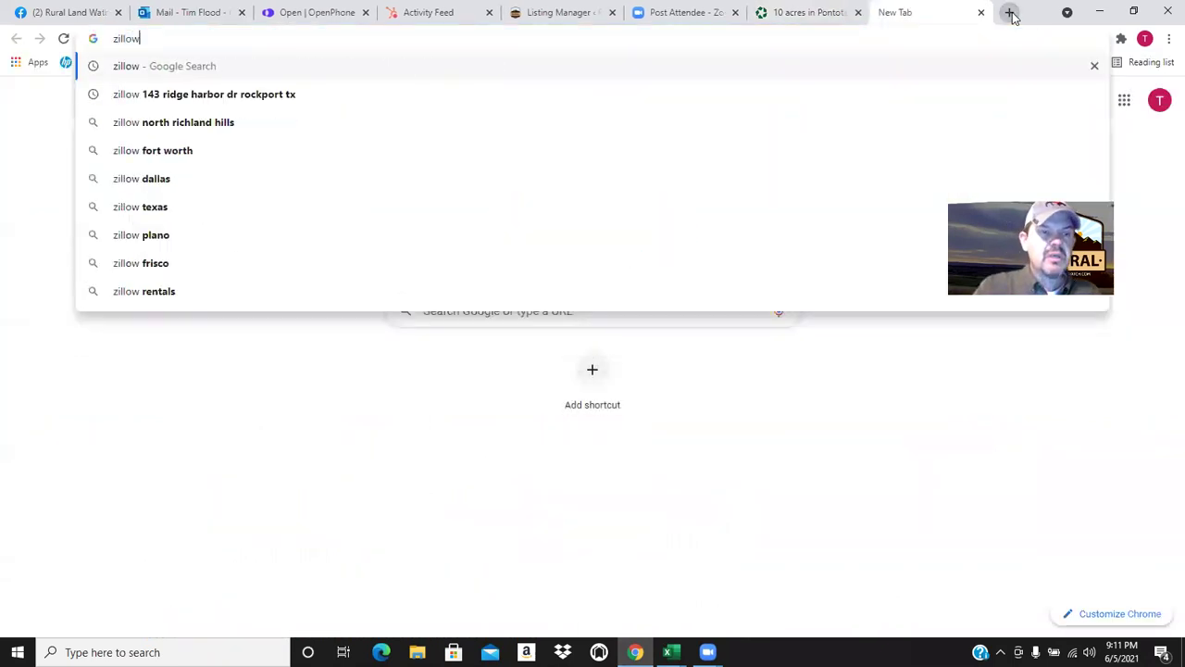
{"action": "key", "text": "Return"}
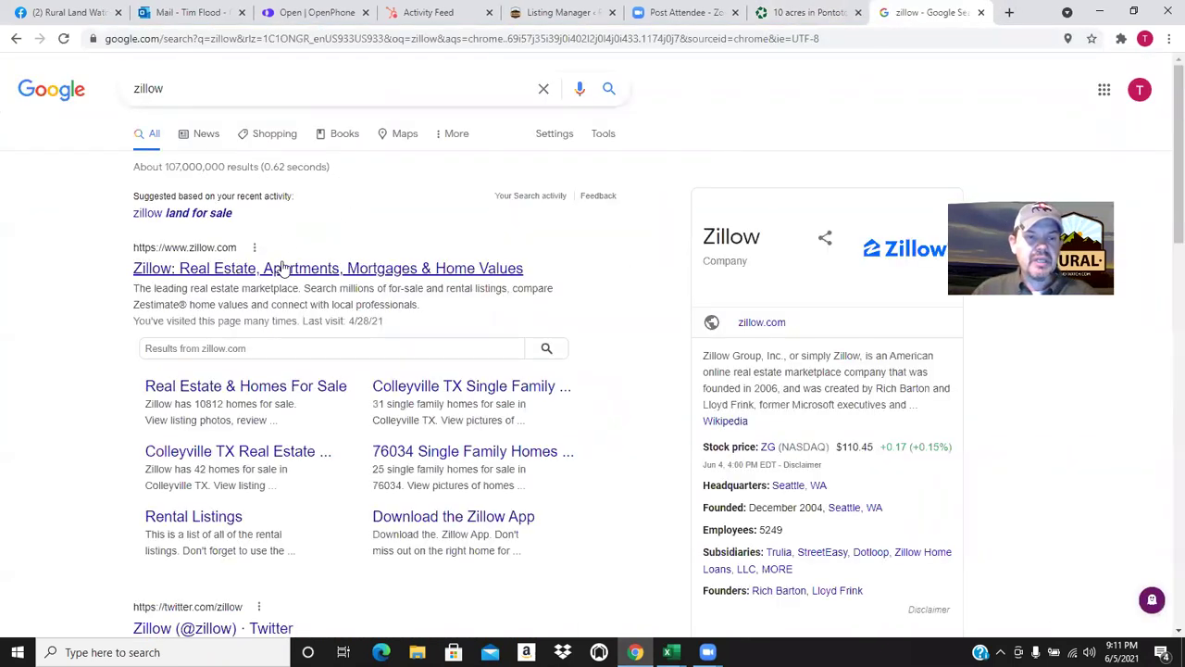
{"action": "left_click", "coordinate": [282, 265]}
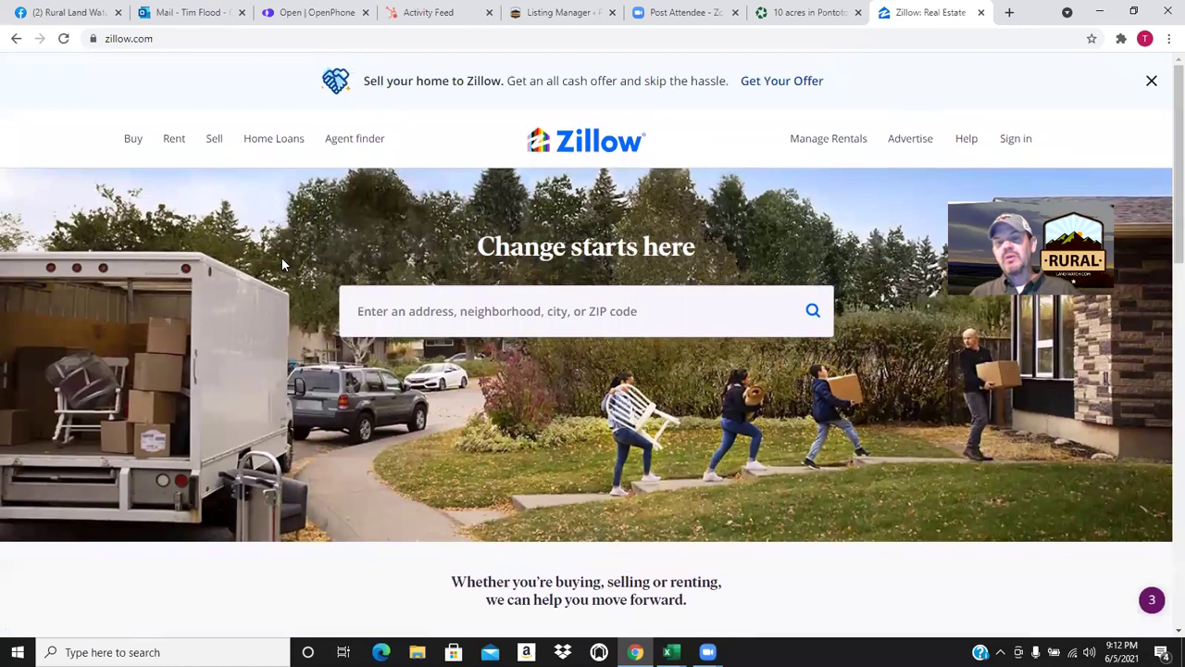